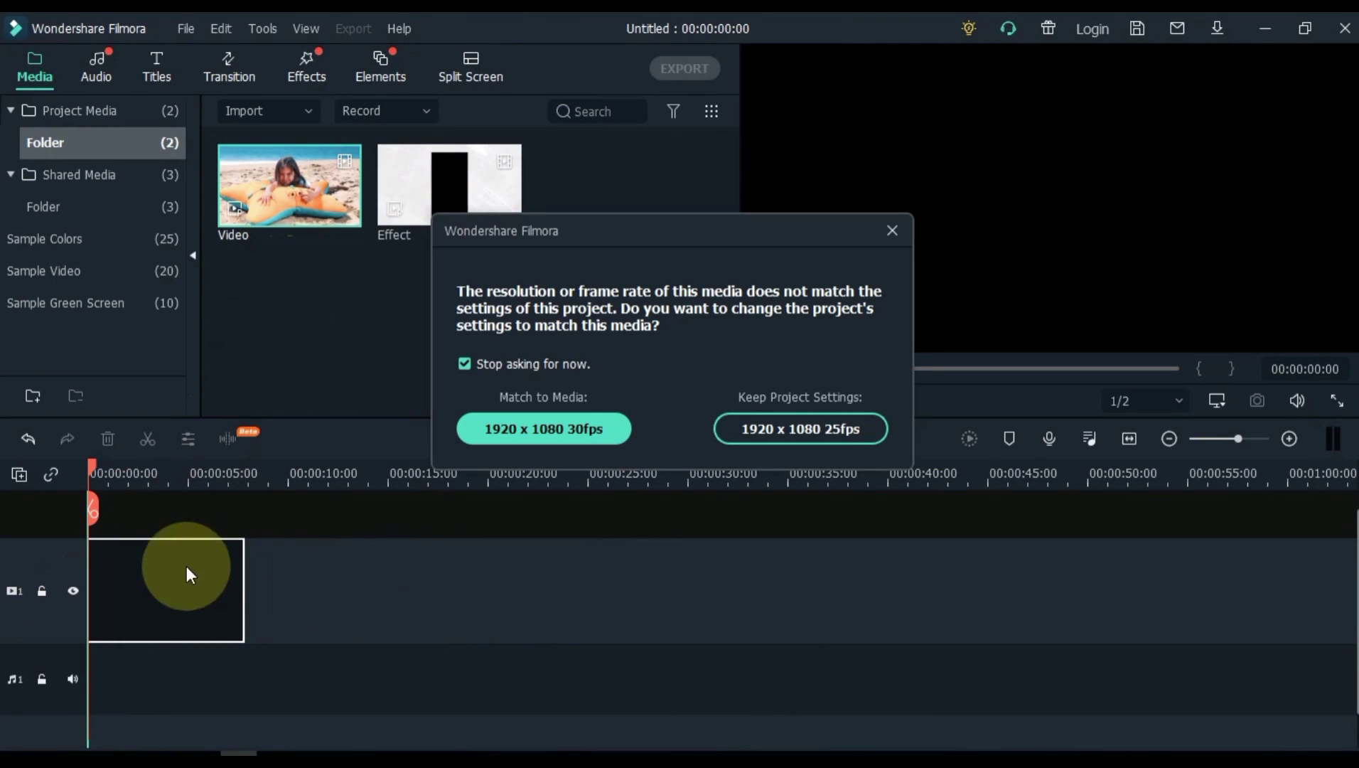
Step: Match the project to the 1920 x 1080 30fps media and place the Effect clip on track 2 above the beach video
click(497, 432)
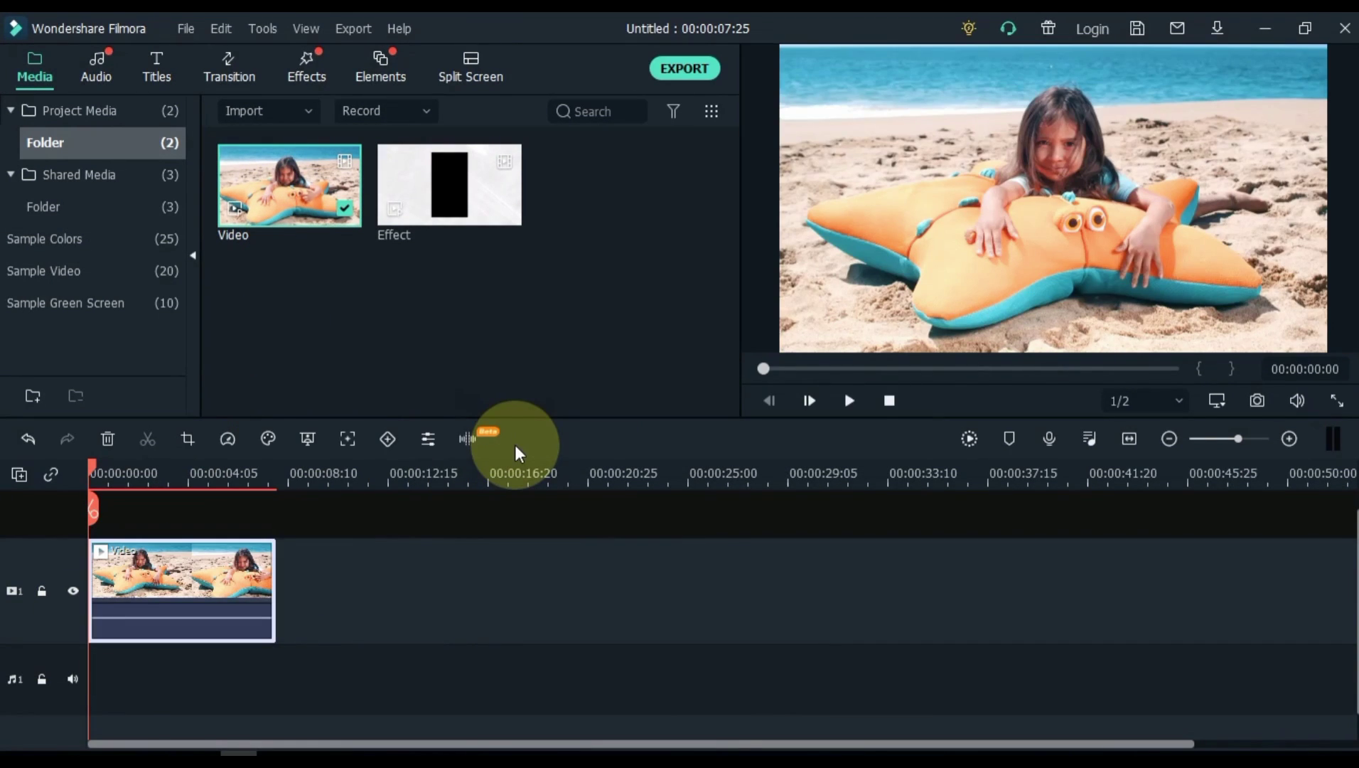
drag(469, 229, 466, 226)
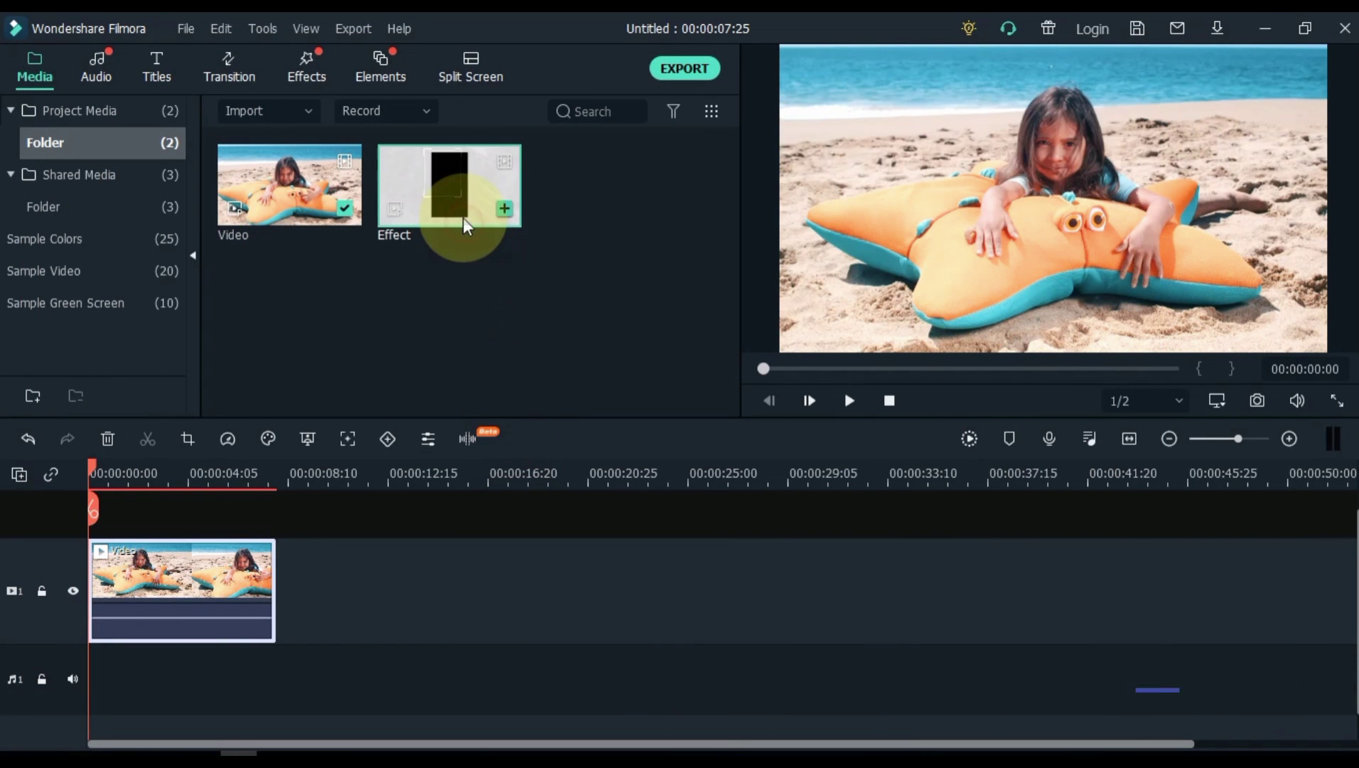
drag(463, 218, 80, 532)
click(93, 467)
drag(95, 467, 144, 556)
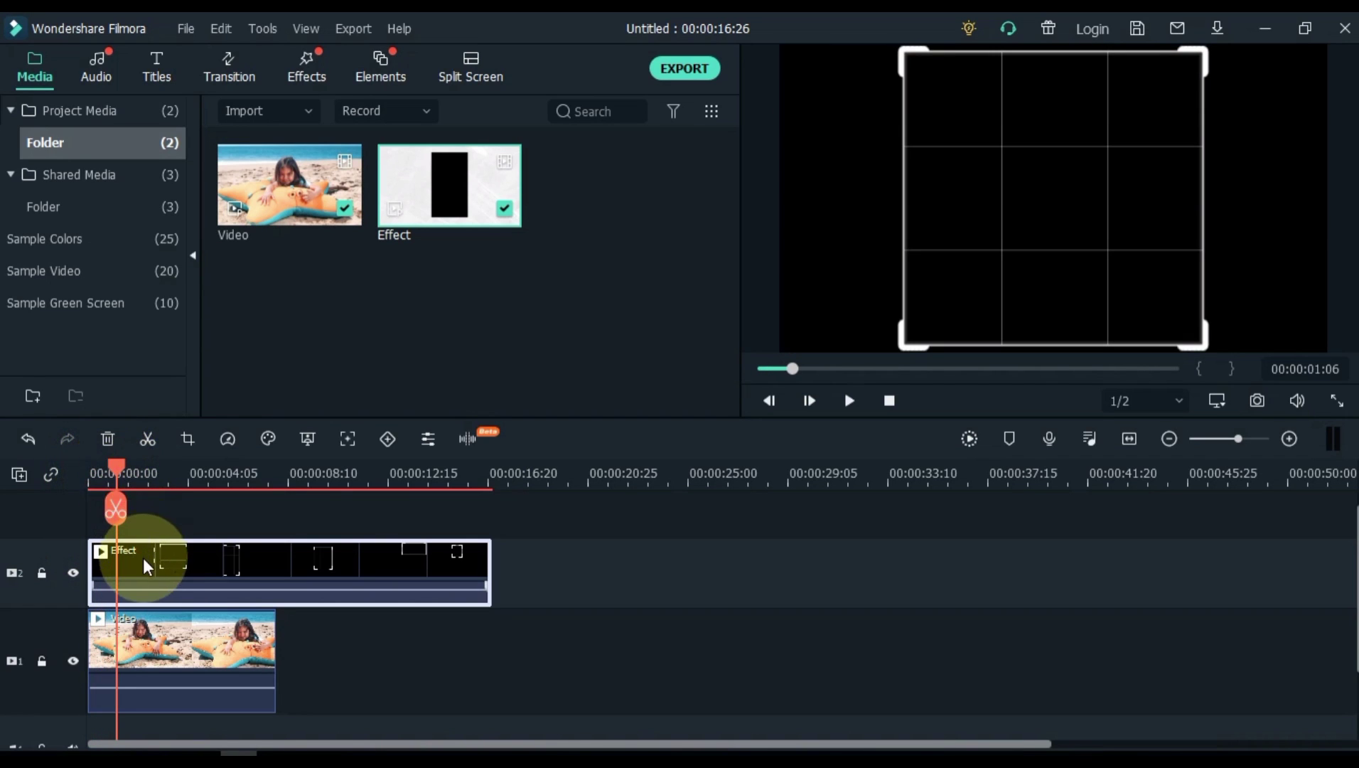
Step: Set the Effect clip's Compositing blending mode to Linear Dodge and confirm
double_click(144, 559)
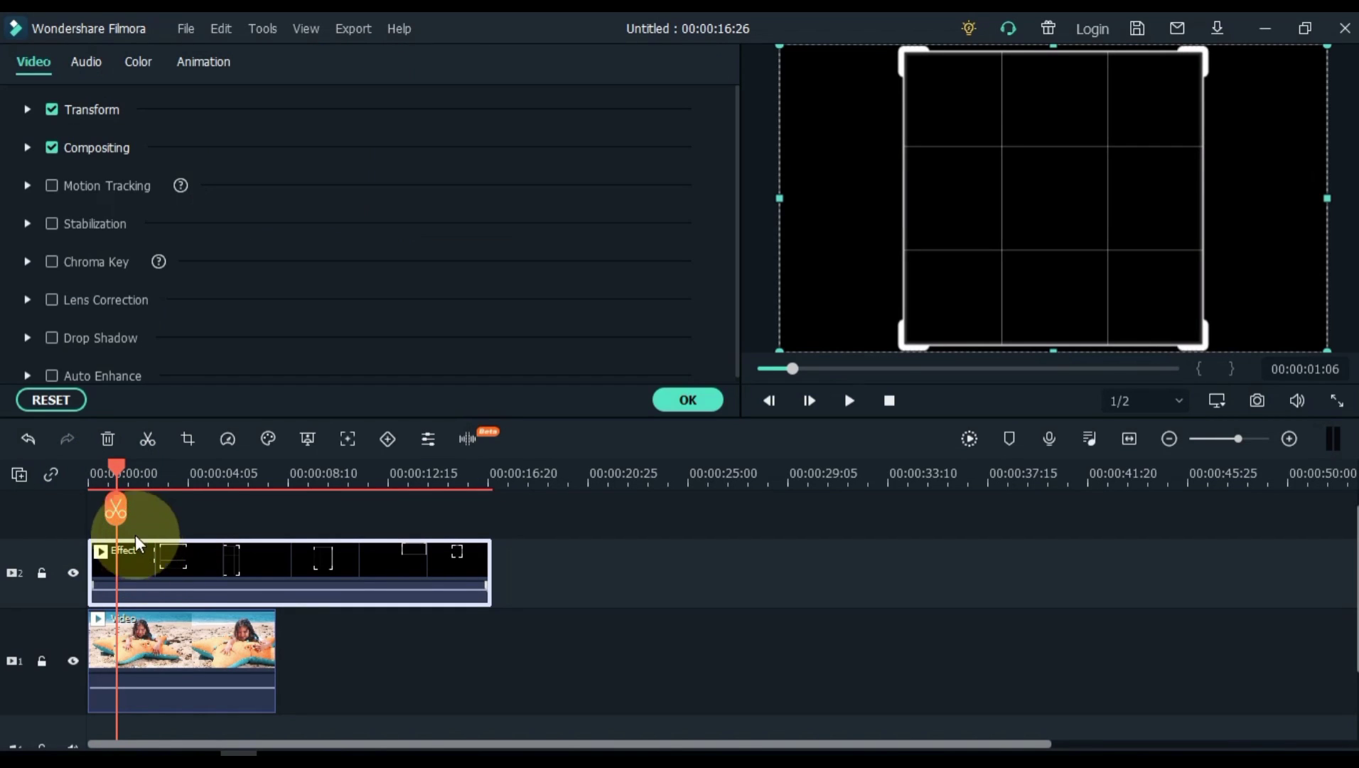
click(28, 148)
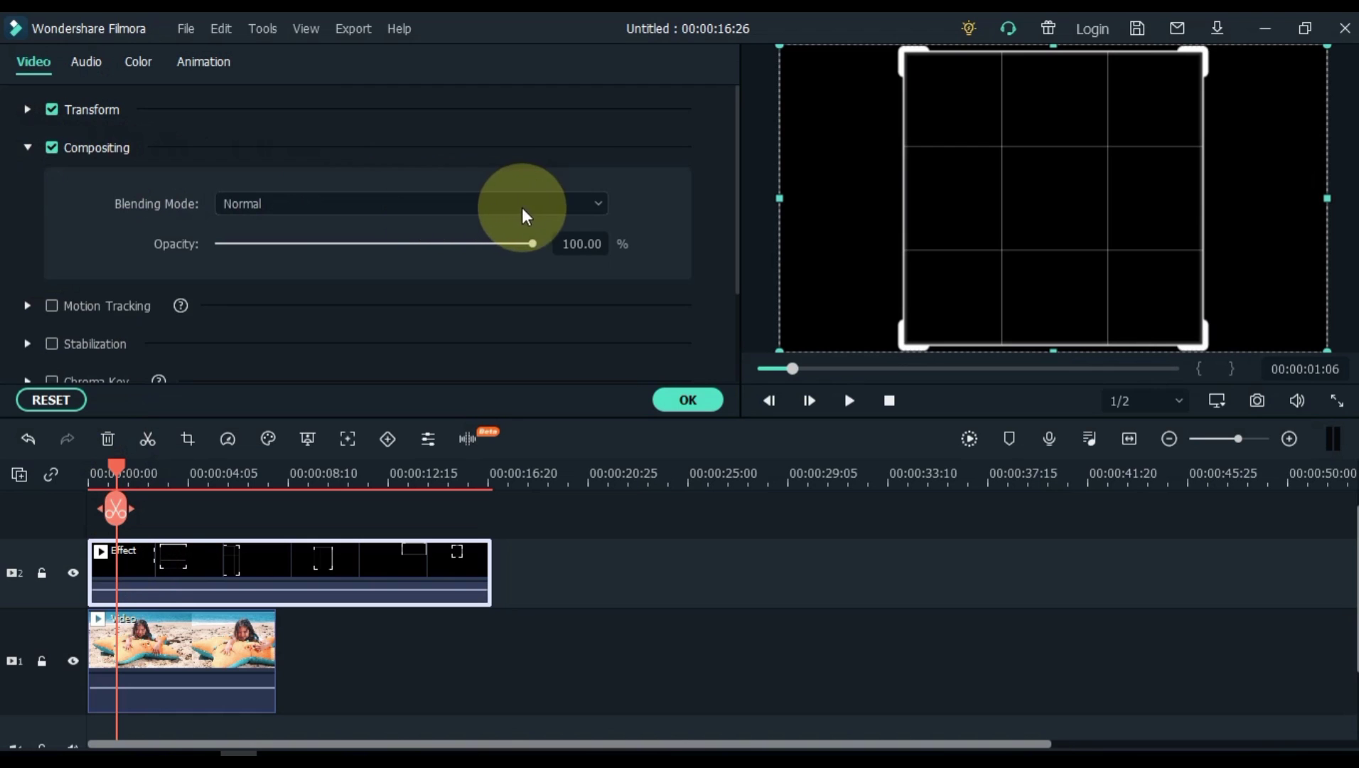
click(580, 212)
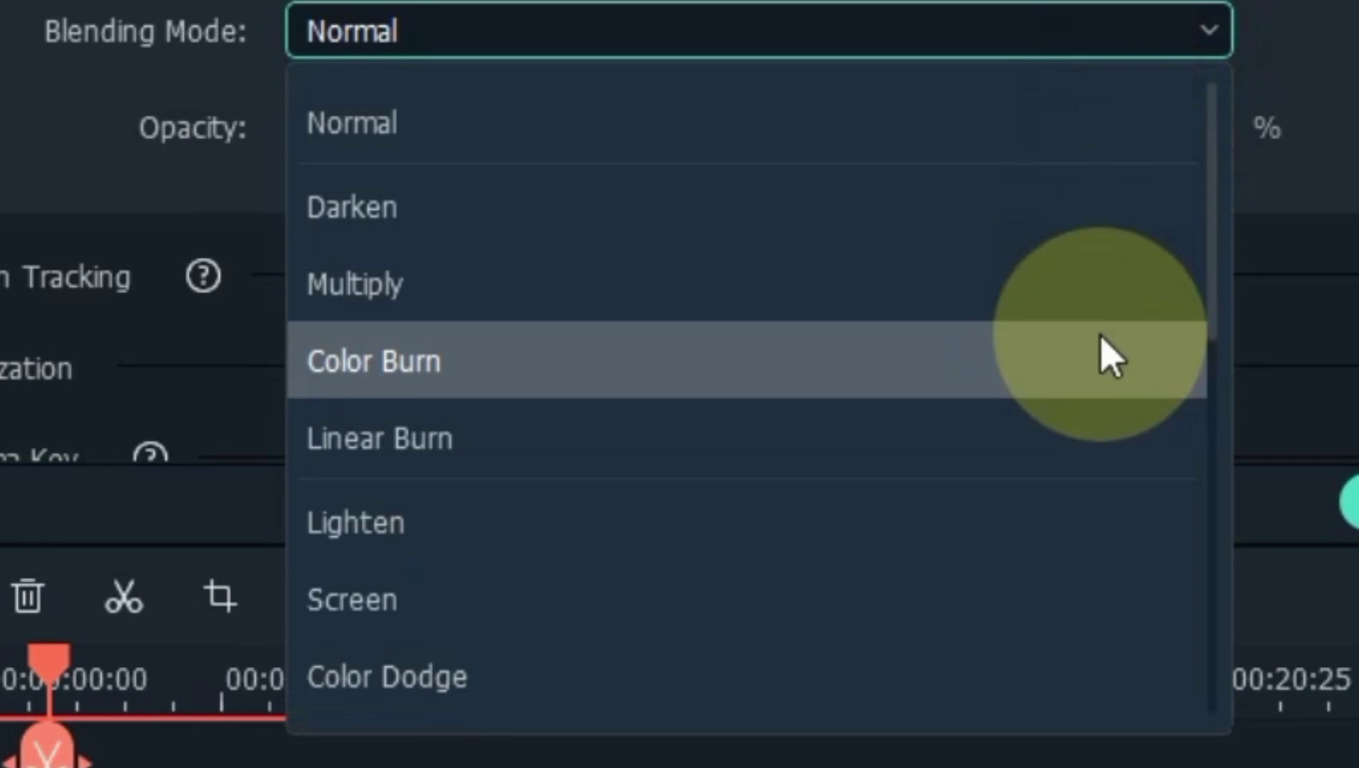
scroll(1086, 430, down, 1)
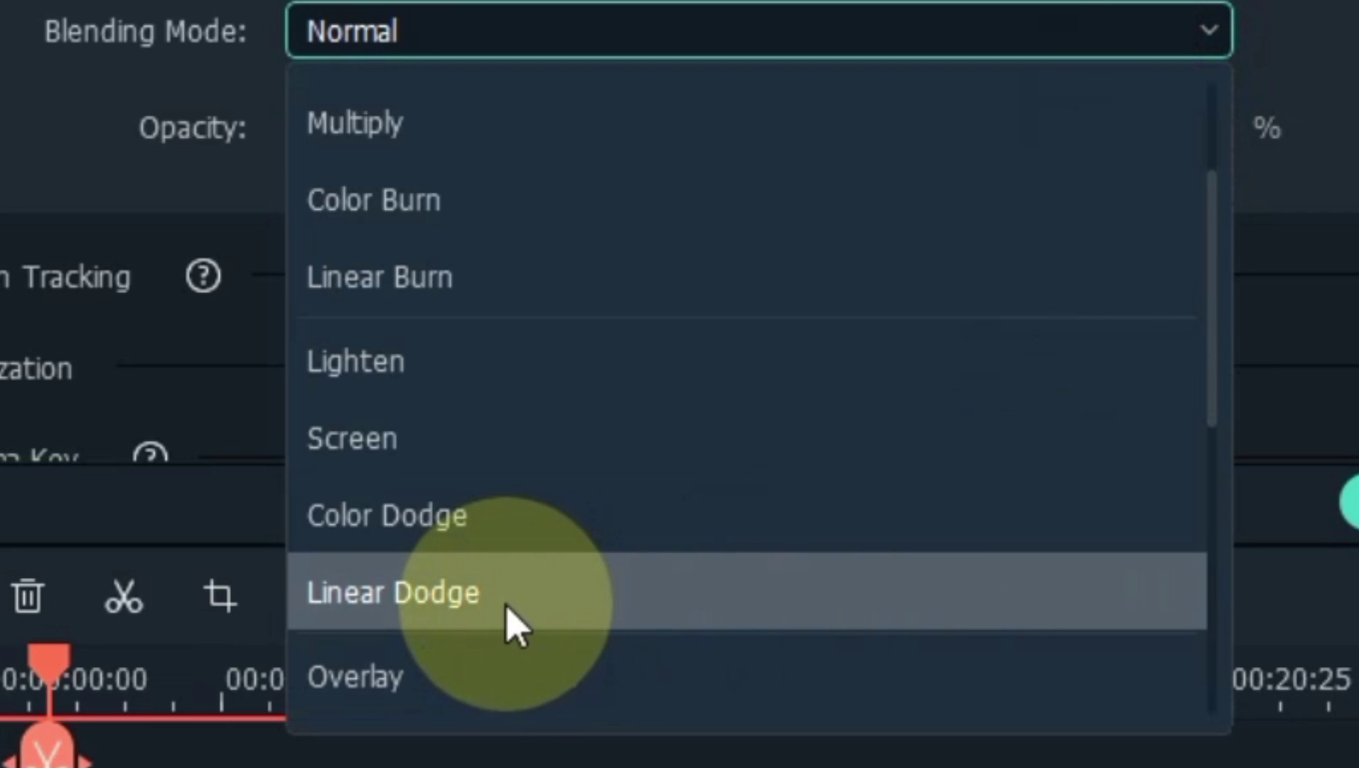
click(507, 609)
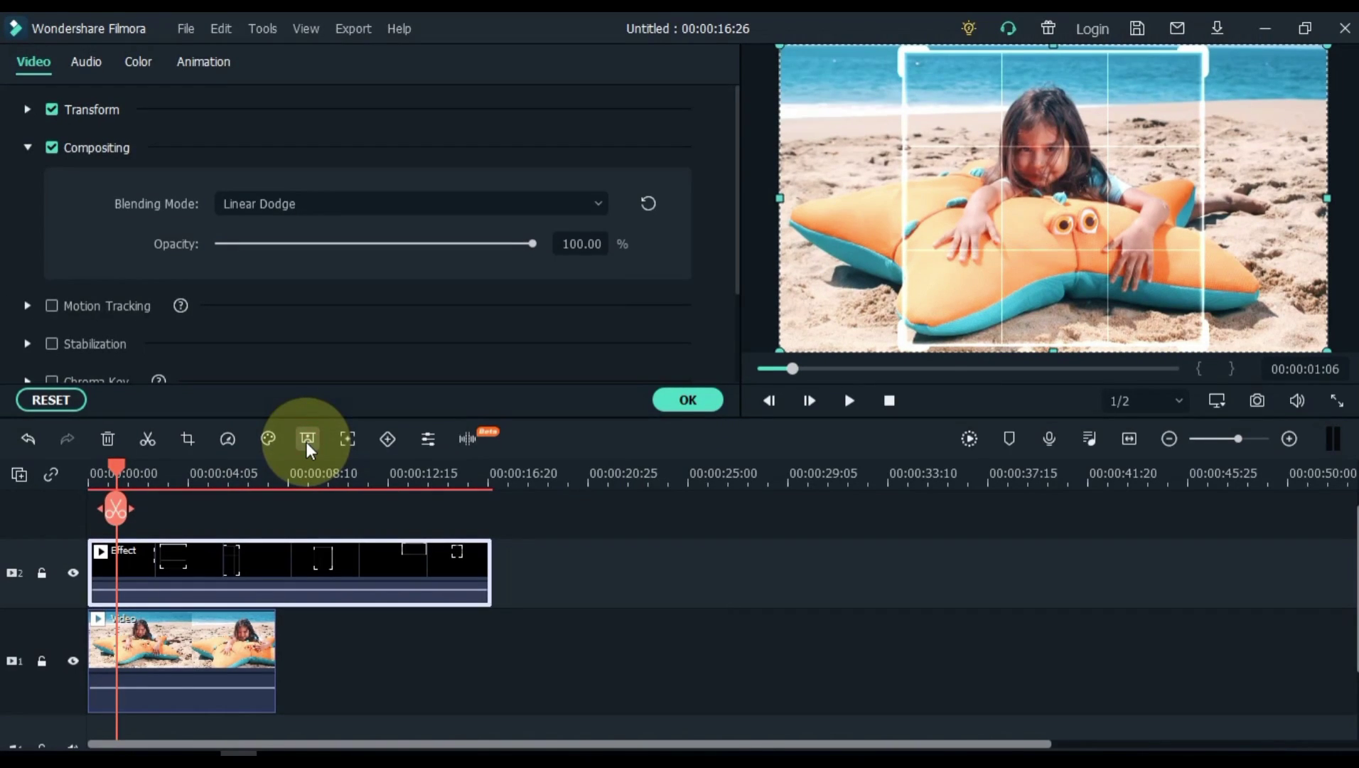
click(234, 631)
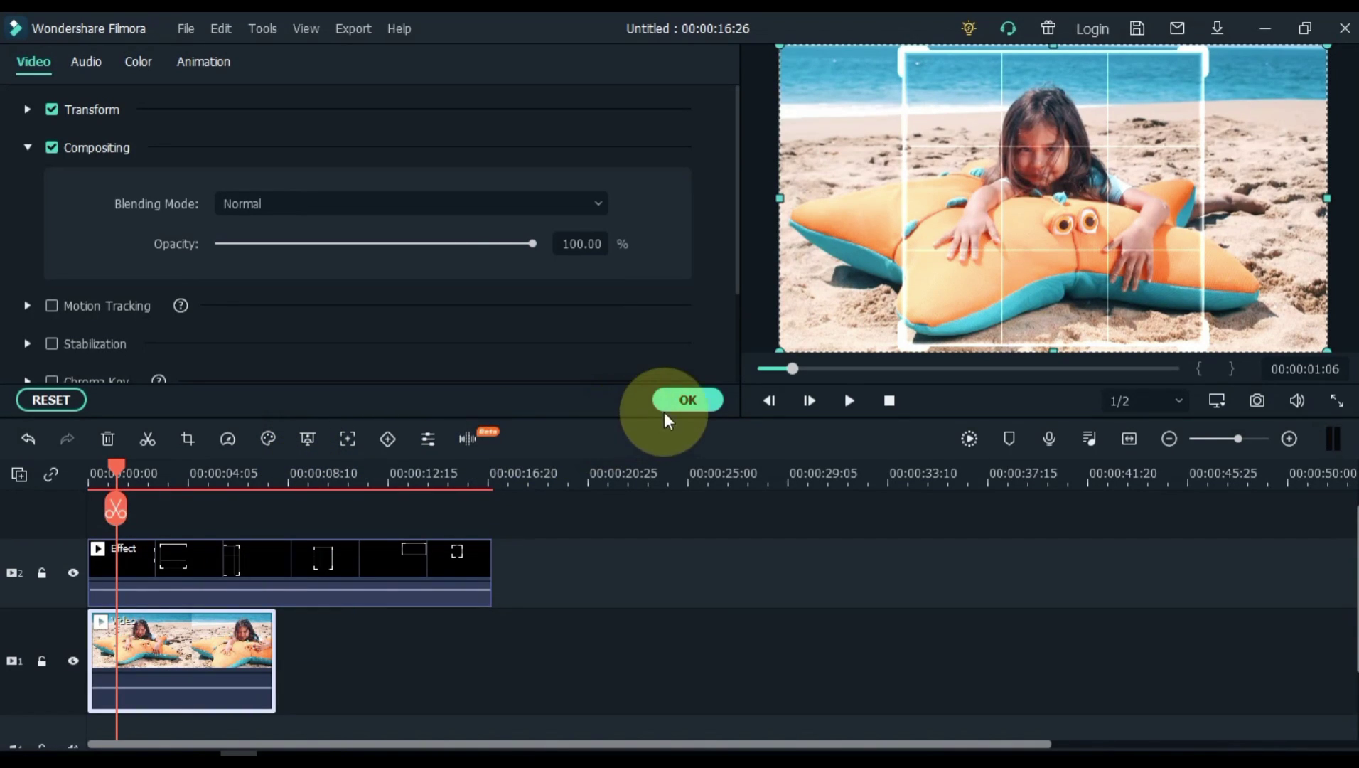
click(687, 401)
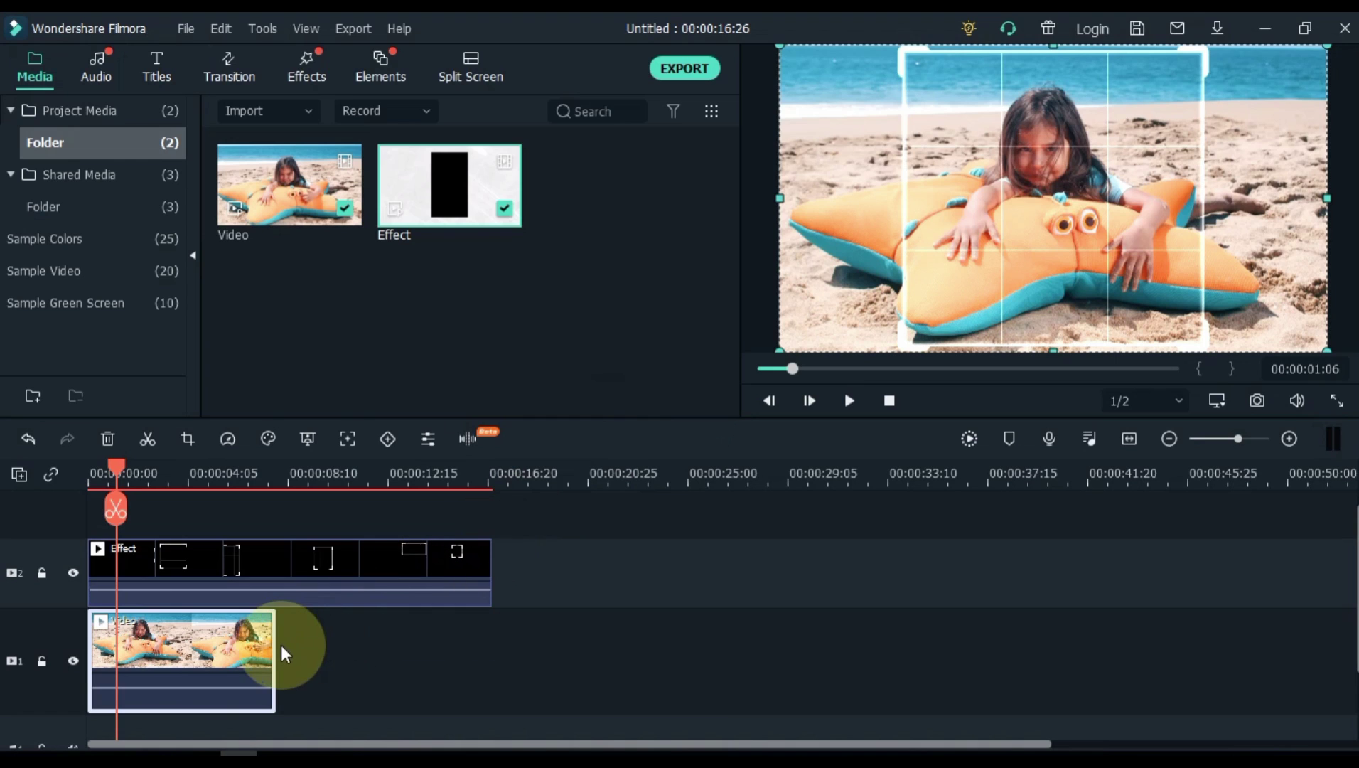
Step: Stretch the beach video to 0.47x to match the overlay length, then play it from the start
drag(280, 645, 490, 632)
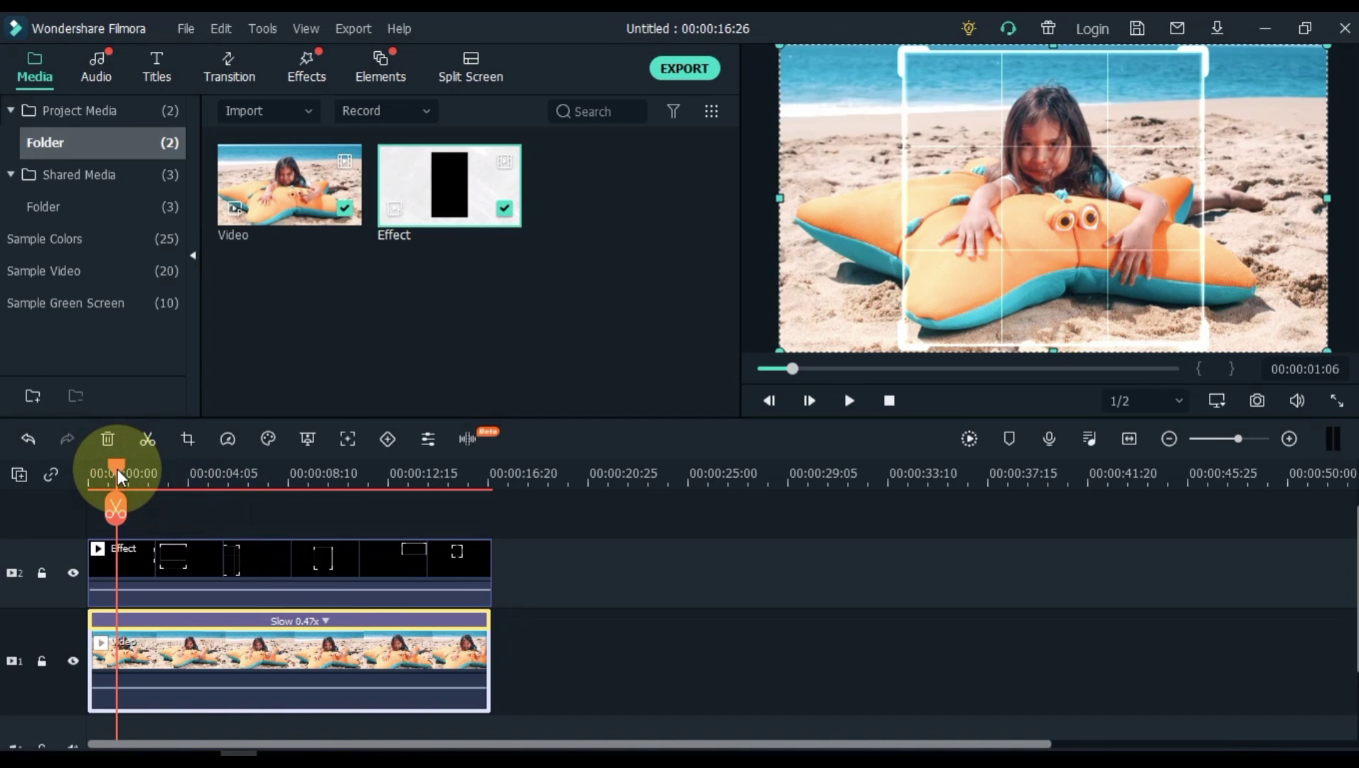
drag(112, 471, 81, 470)
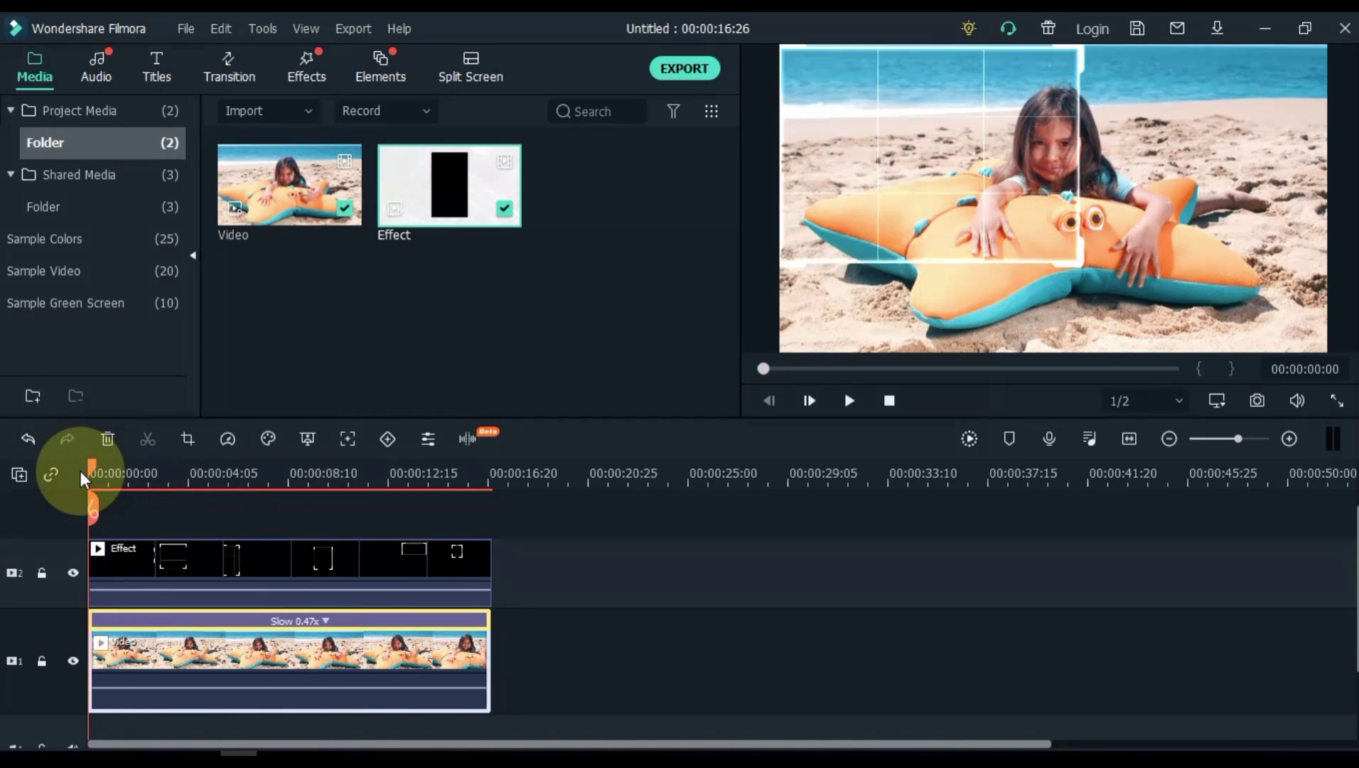
click(849, 402)
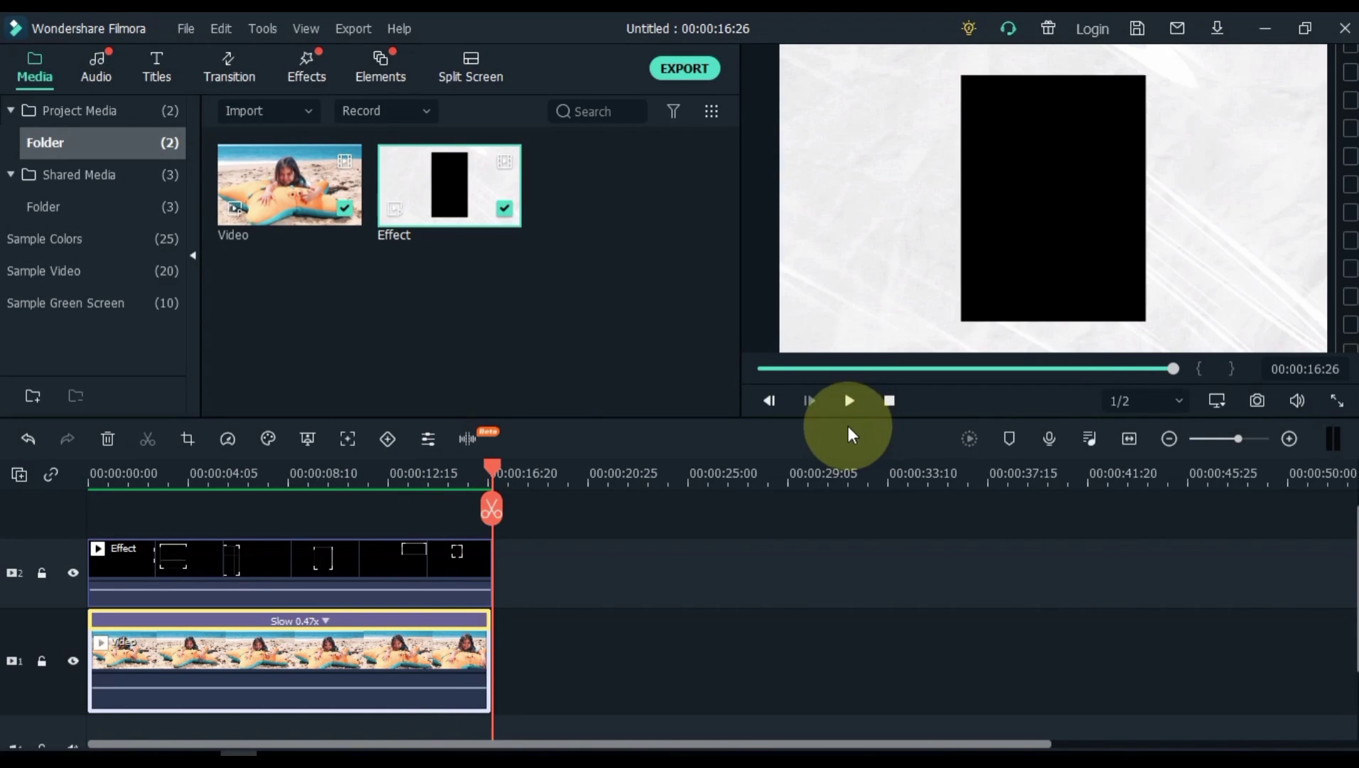
Step: Capture a frame near the start as Snapshot_4 and add it to the timeline
drag(489, 466, 130, 514)
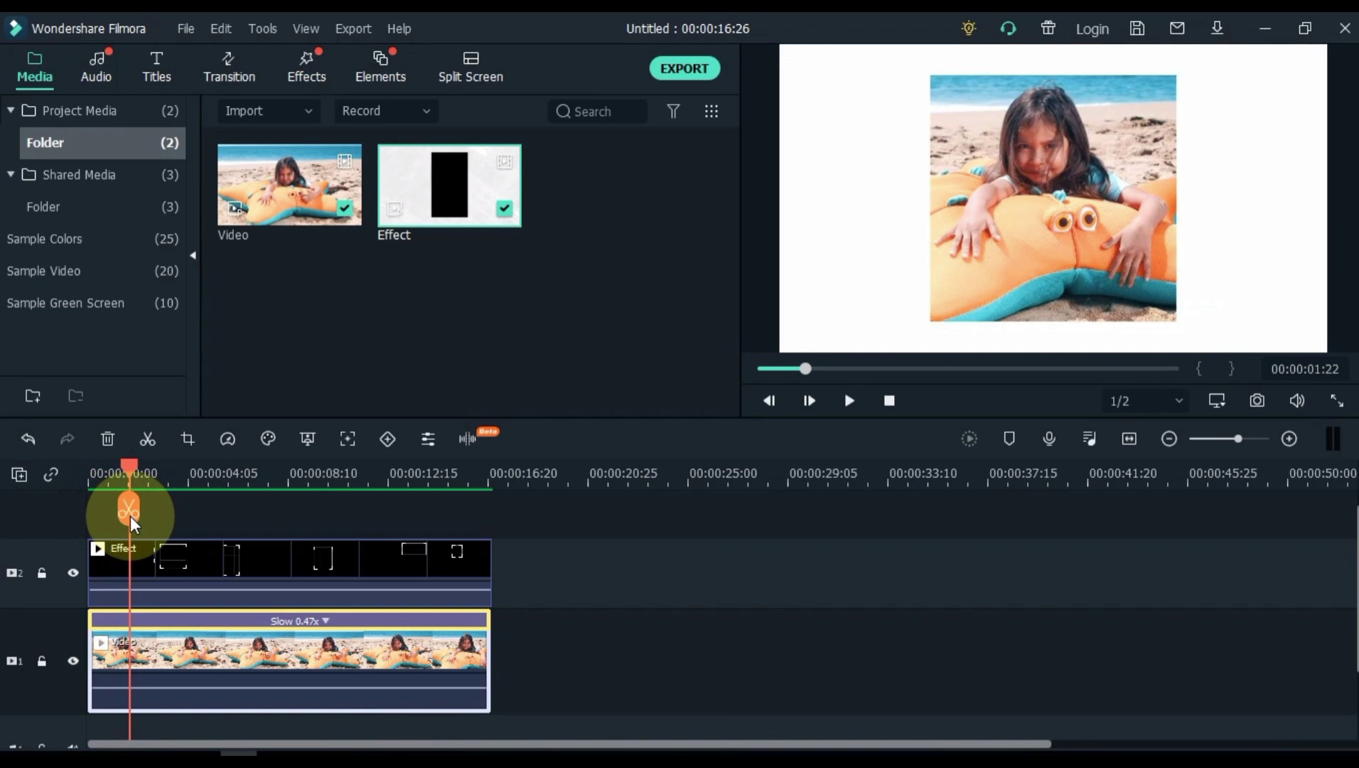
scroll(490, 473, up, 3)
scroll(491, 473, up, 1)
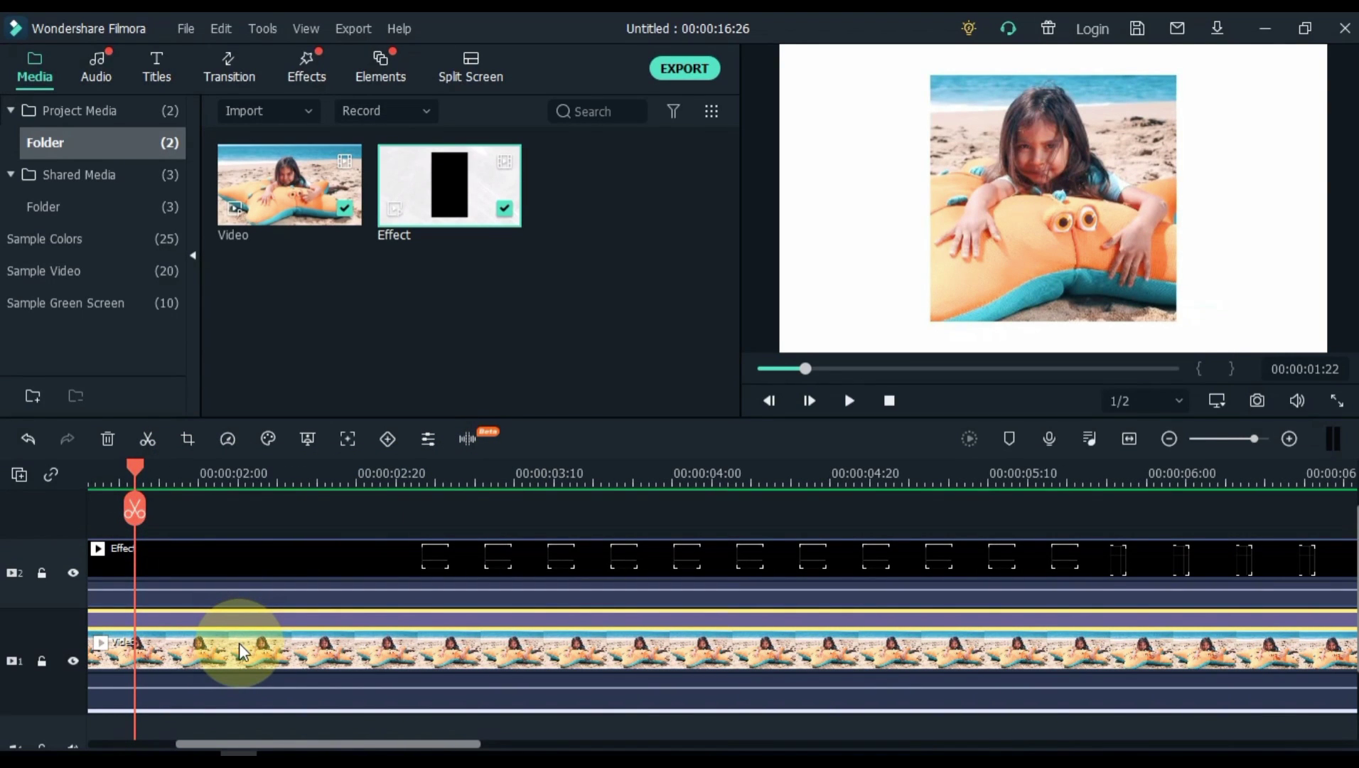
click(1256, 400)
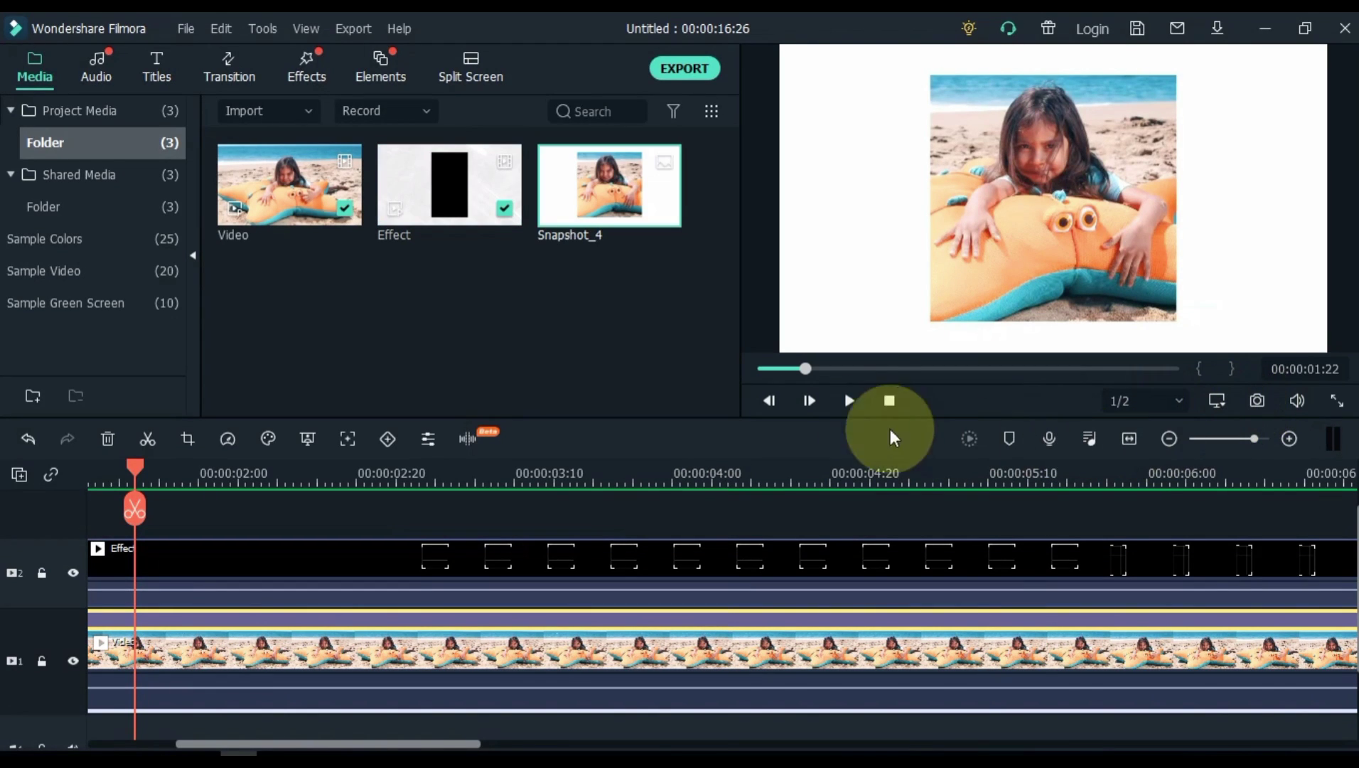
drag(600, 209, 134, 517)
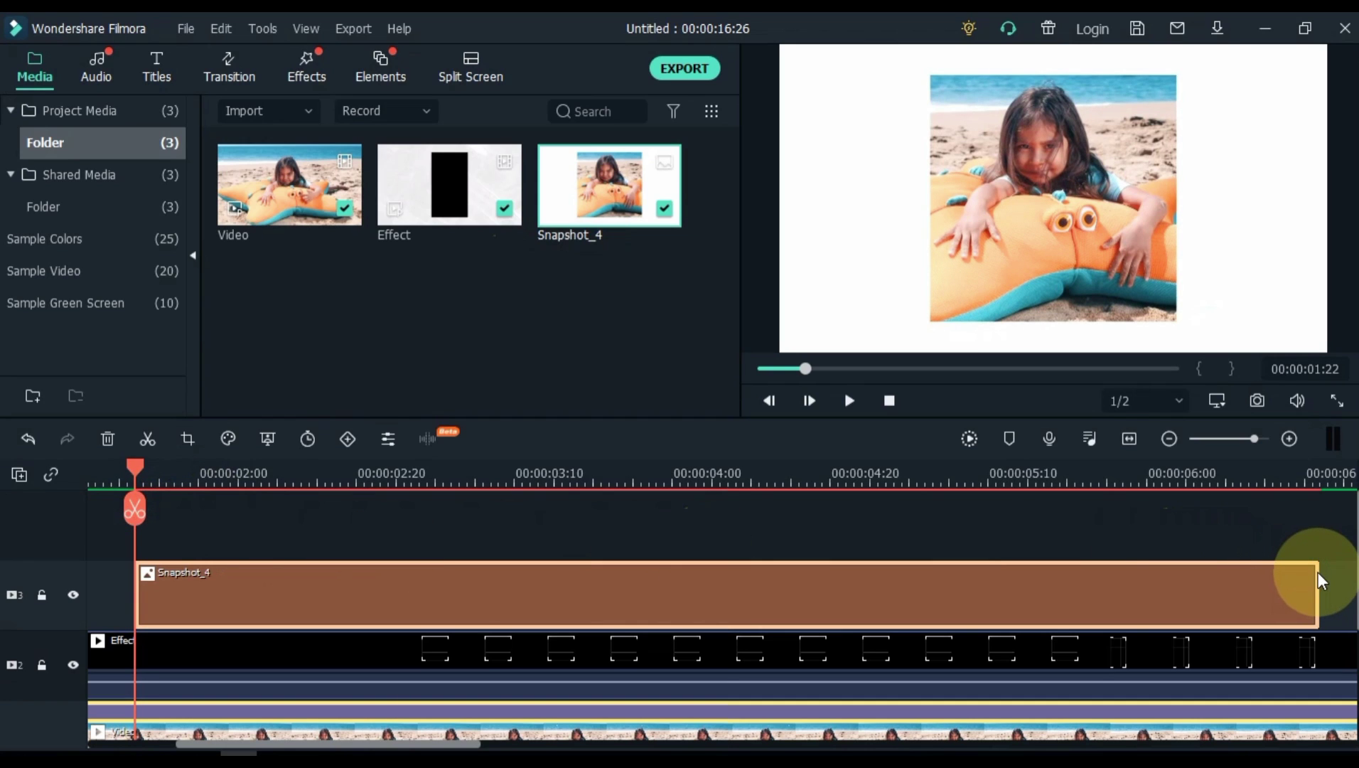
Step: Shorten Snapshot_4, shift the later clips right, and move the still into the gap on track 1
drag(1319, 574, 216, 578)
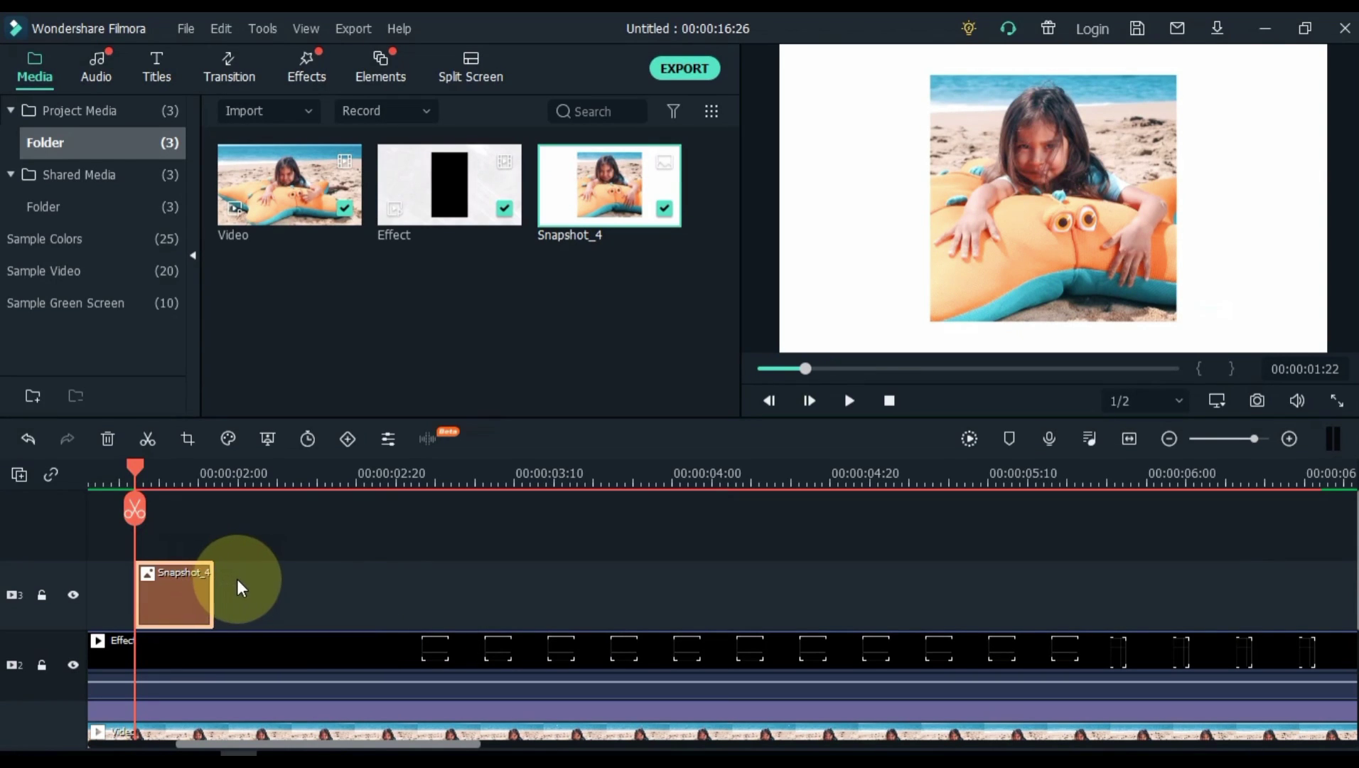
scroll(236, 579, down, 2)
drag(281, 523, 292, 654)
click(196, 562)
drag(197, 561, 183, 642)
drag(258, 732, 154, 730)
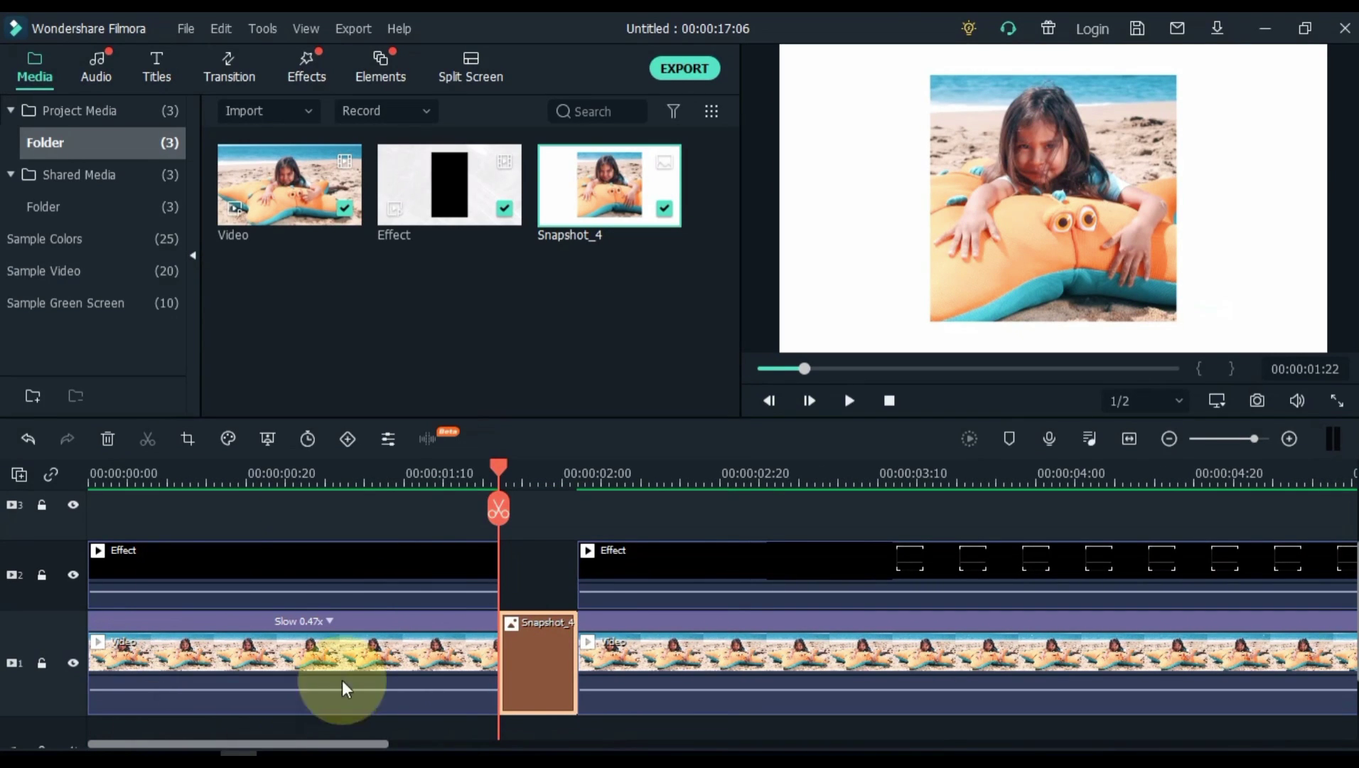
Step: Play back the edit and lengthen the Snapshot_4 still to 14 frames
click(849, 402)
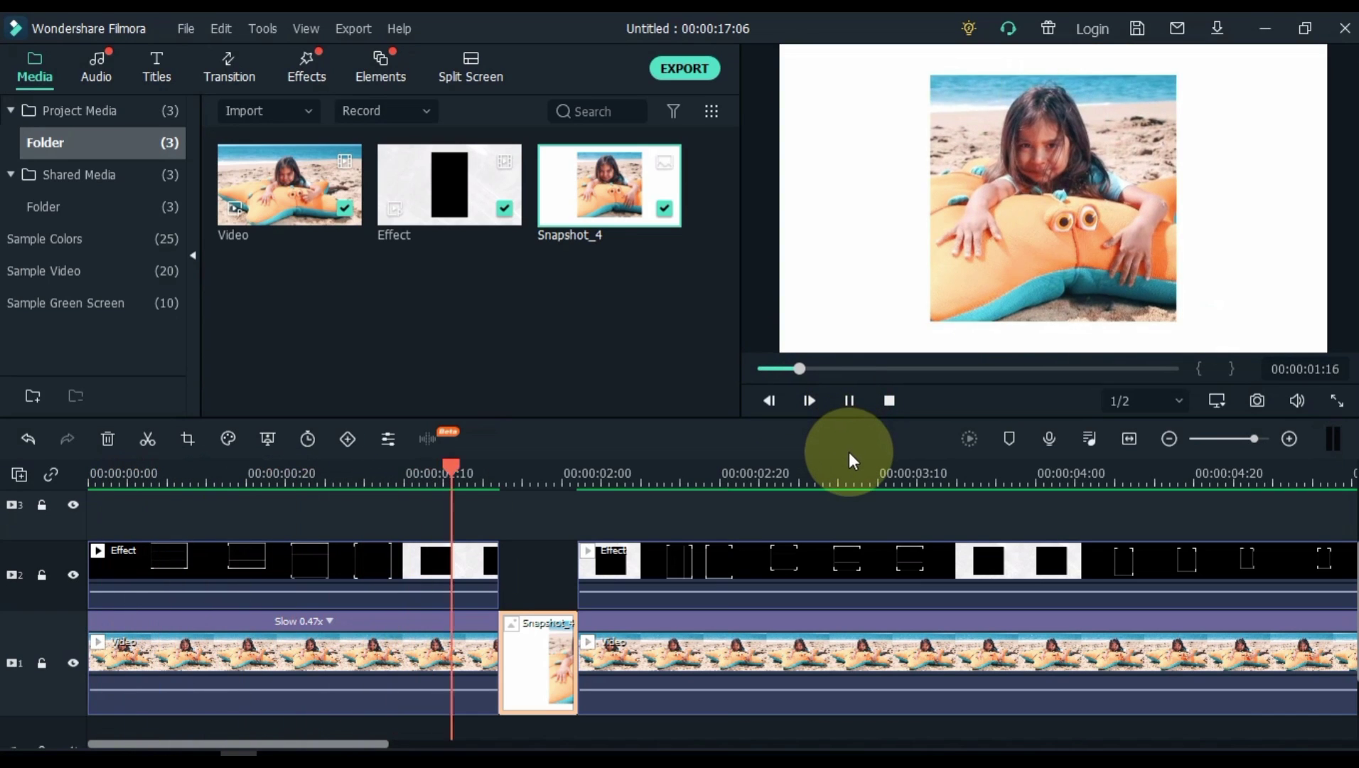
key(space)
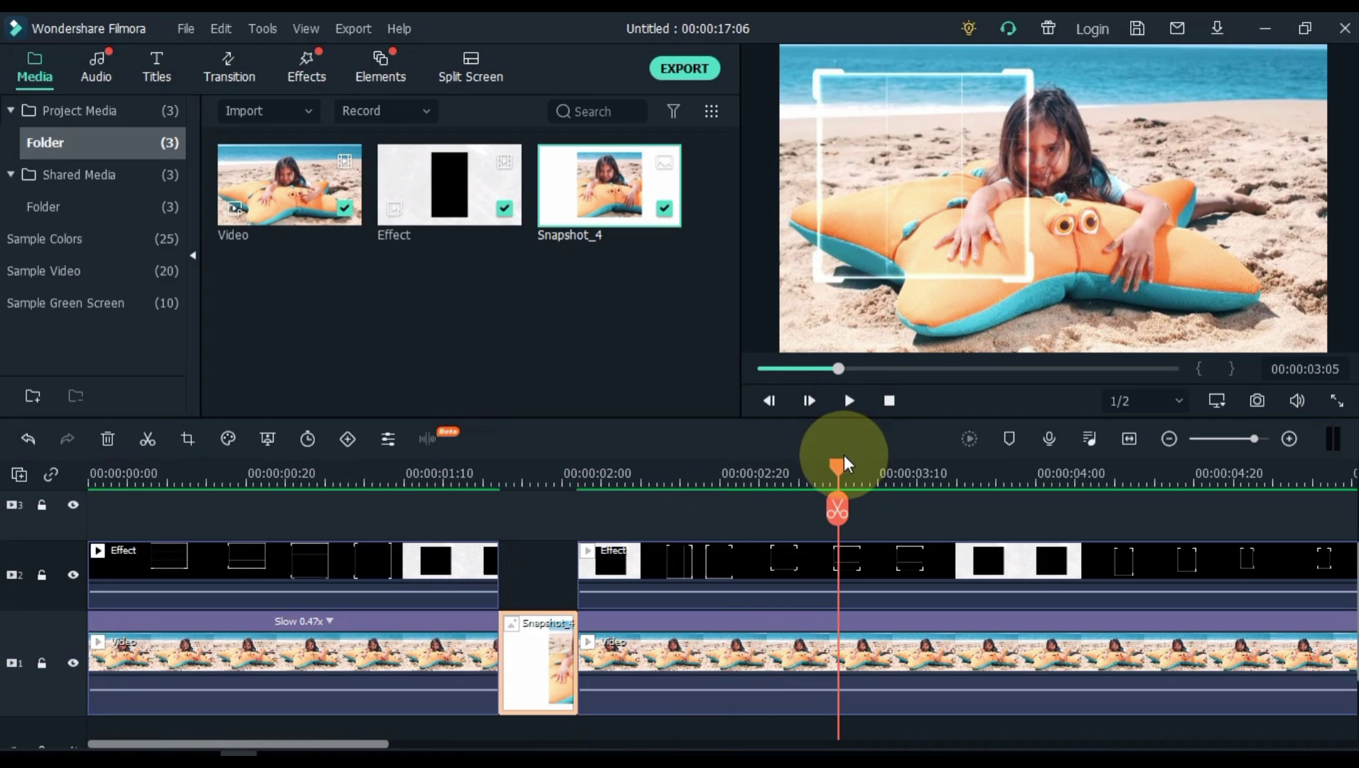
drag(579, 653, 623, 661)
Step: Replay the edit and pause at 00:00:03:15 for the next snapshot
drag(840, 473, 116, 544)
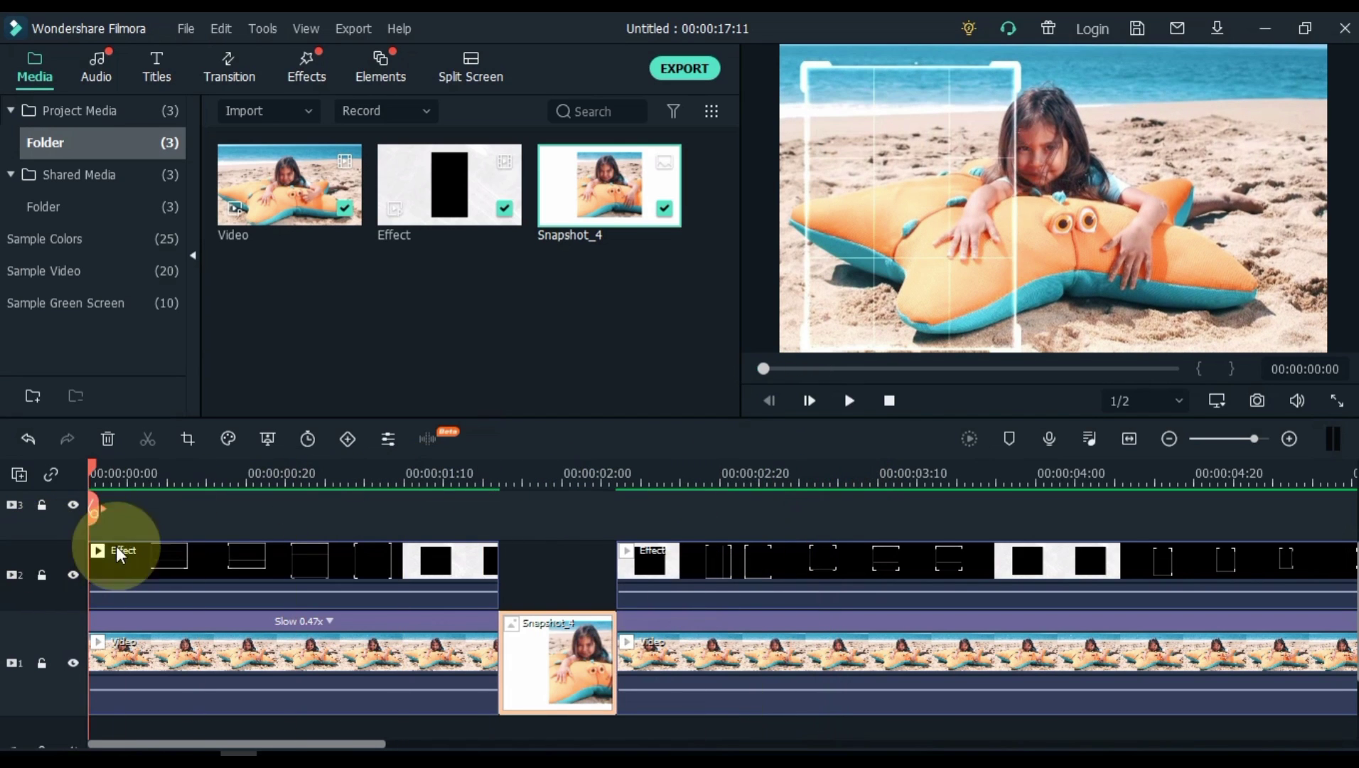
click(849, 401)
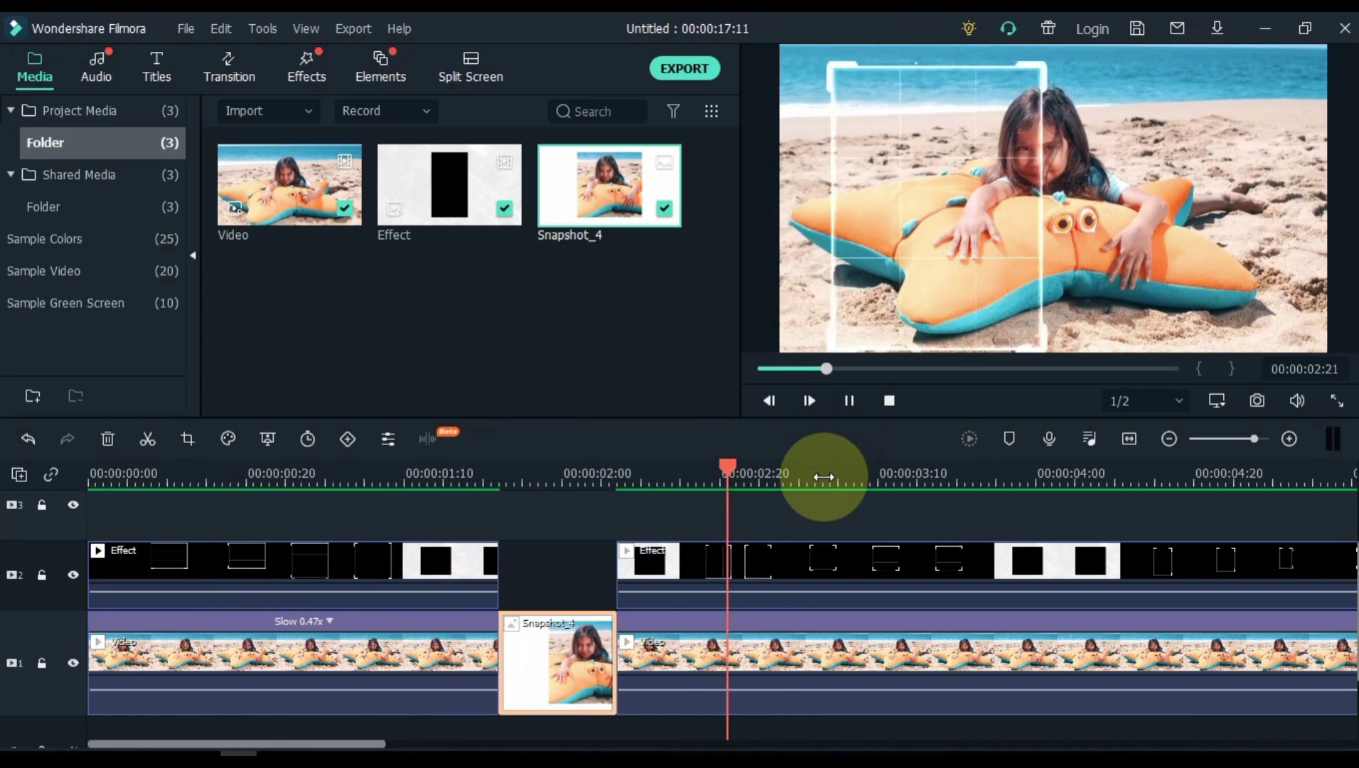
key(space)
drag(366, 739, 498, 734)
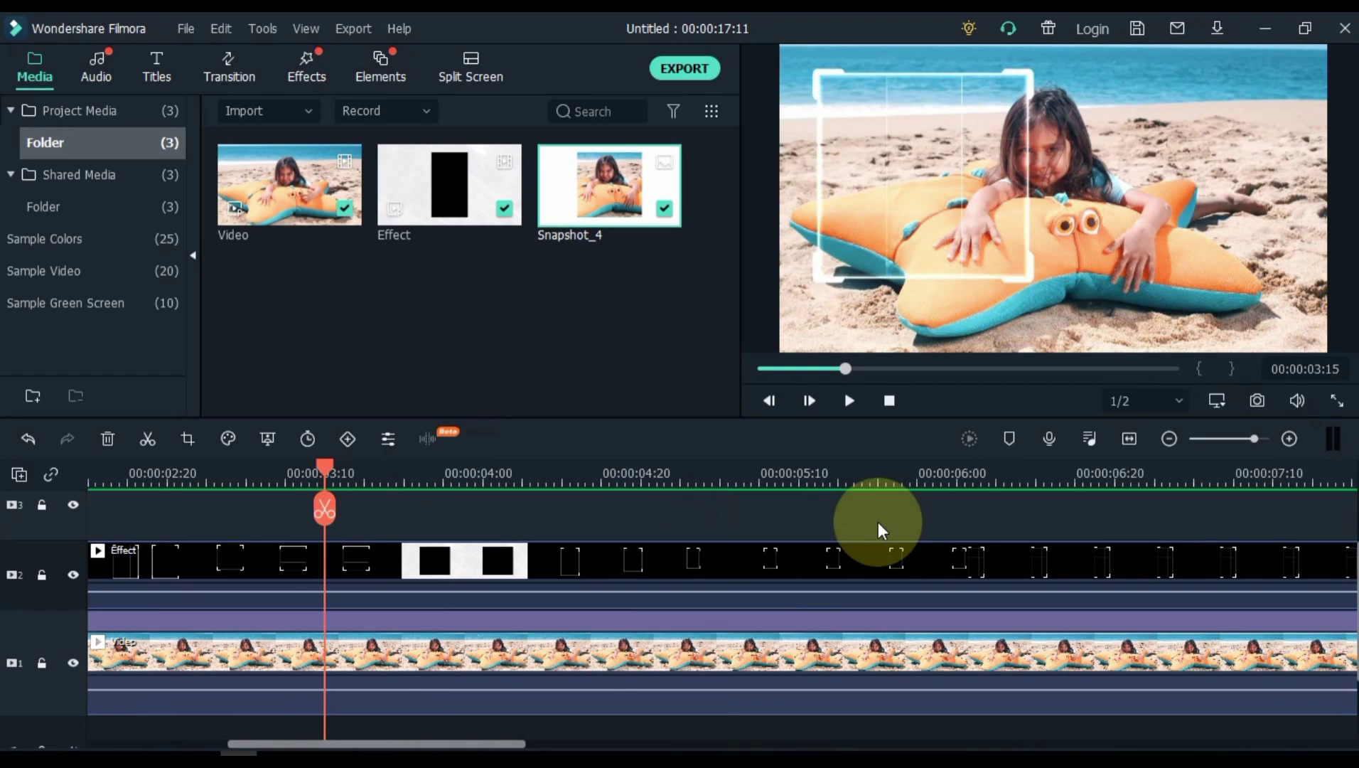
Step: Capture Snapshot_5, split the beach video at the playhead, and push the later part right to open a gap
click(1258, 401)
drag(327, 469, 368, 482)
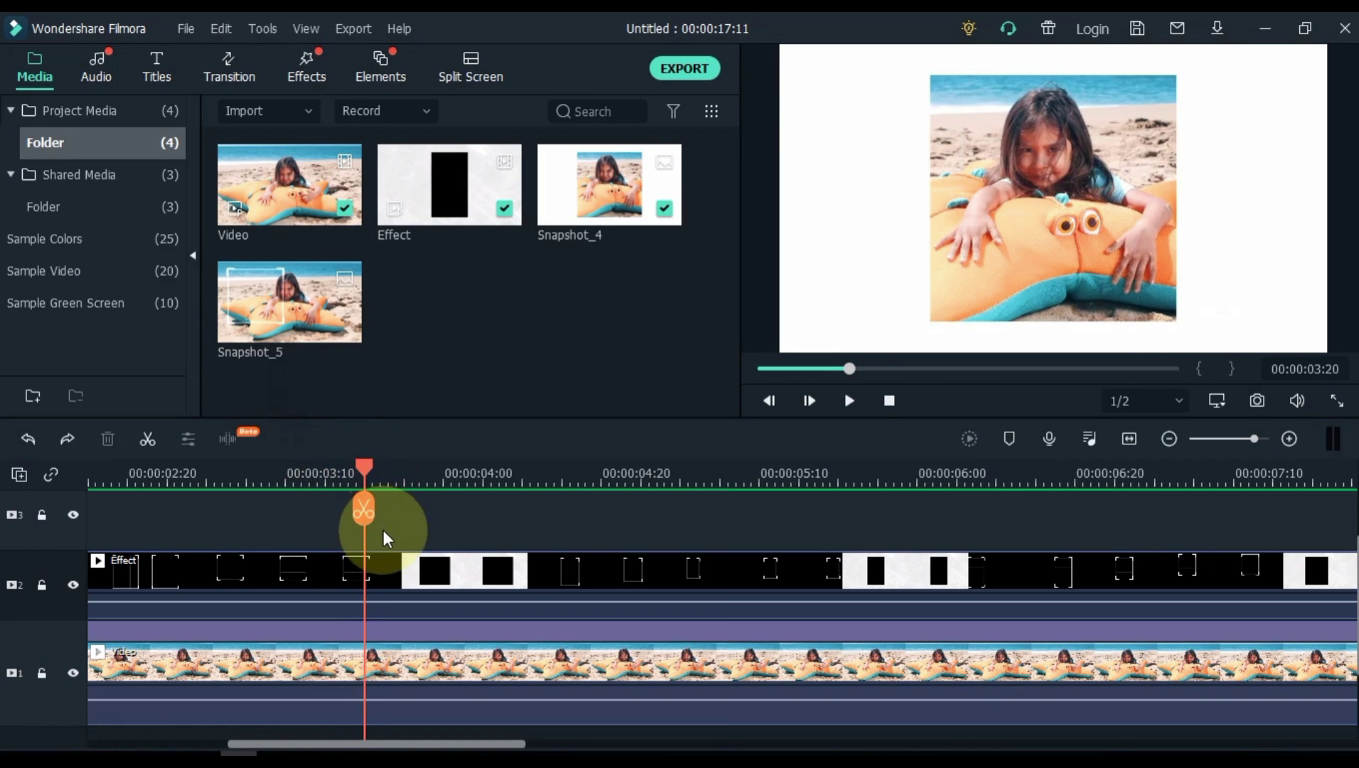
click(398, 666)
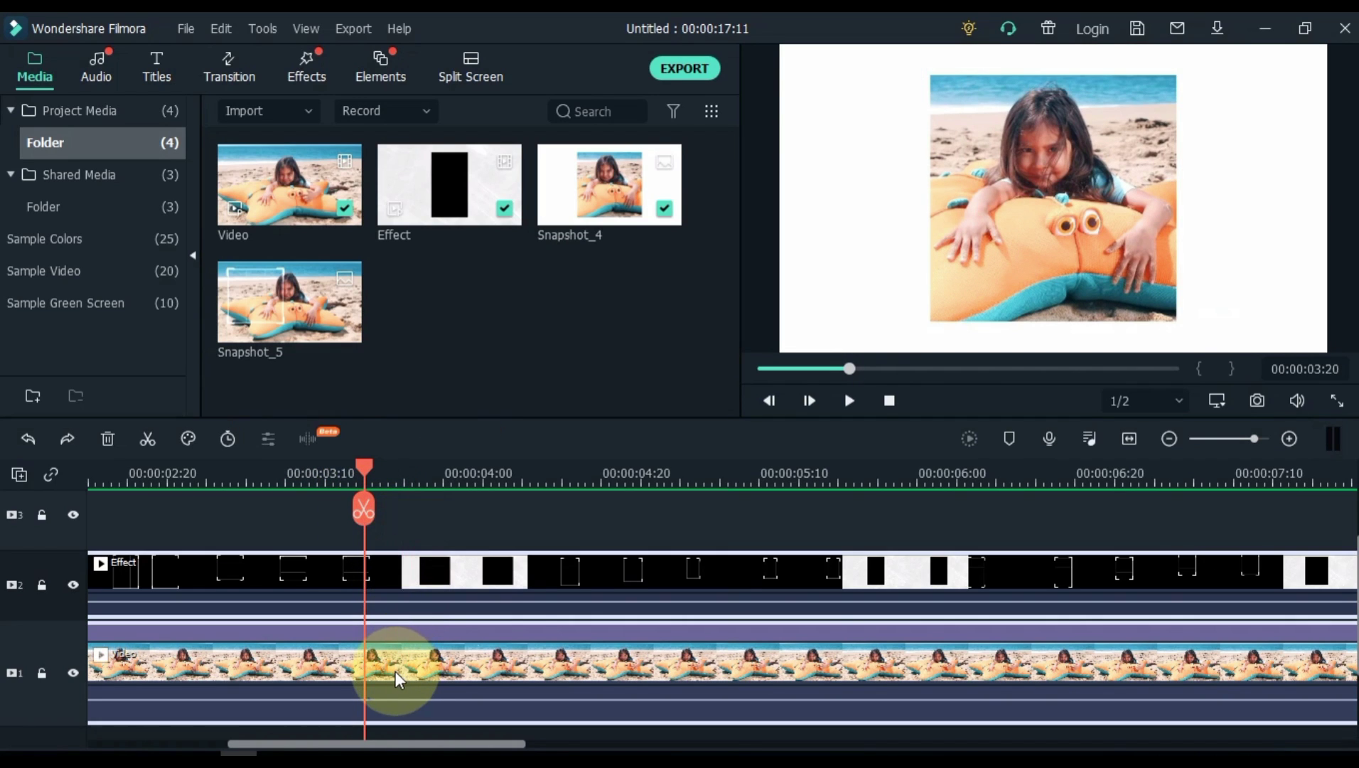
key(ctrl+b)
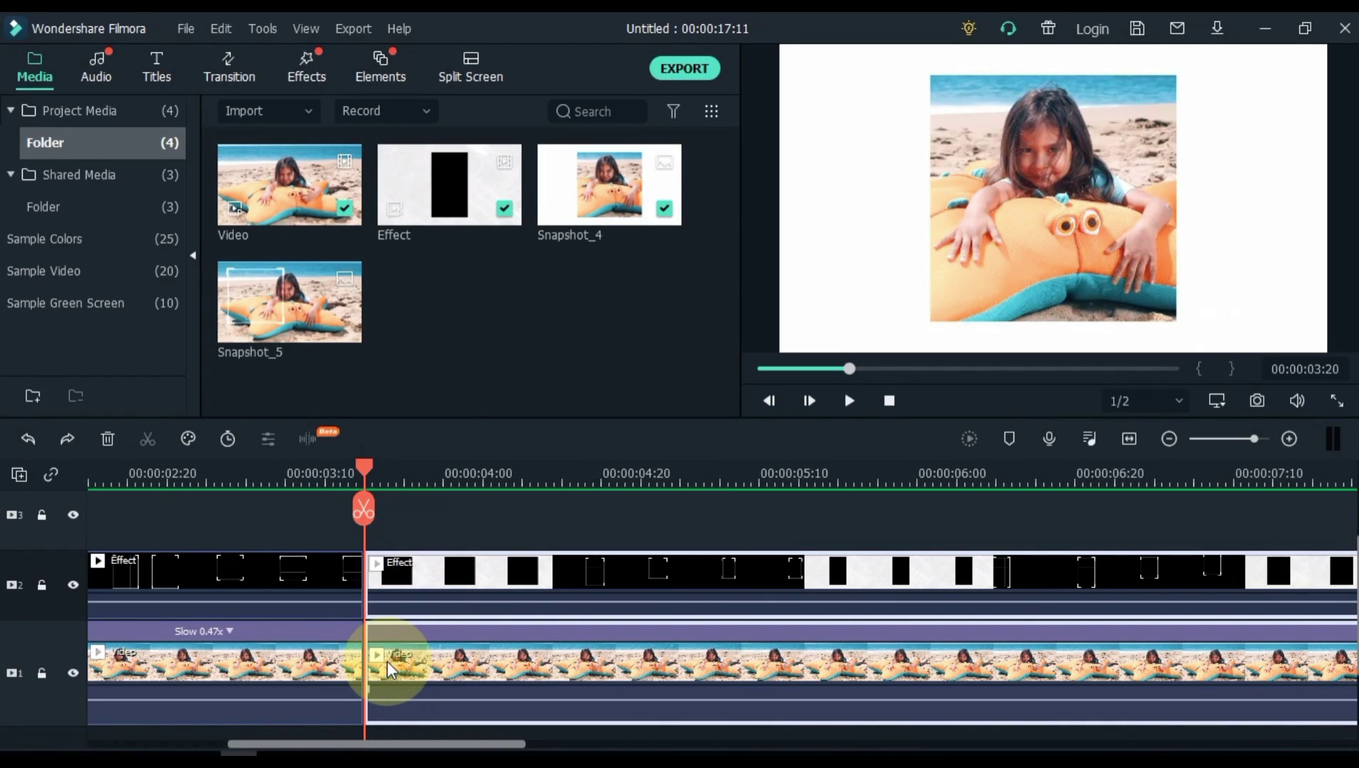
drag(379, 656, 576, 670)
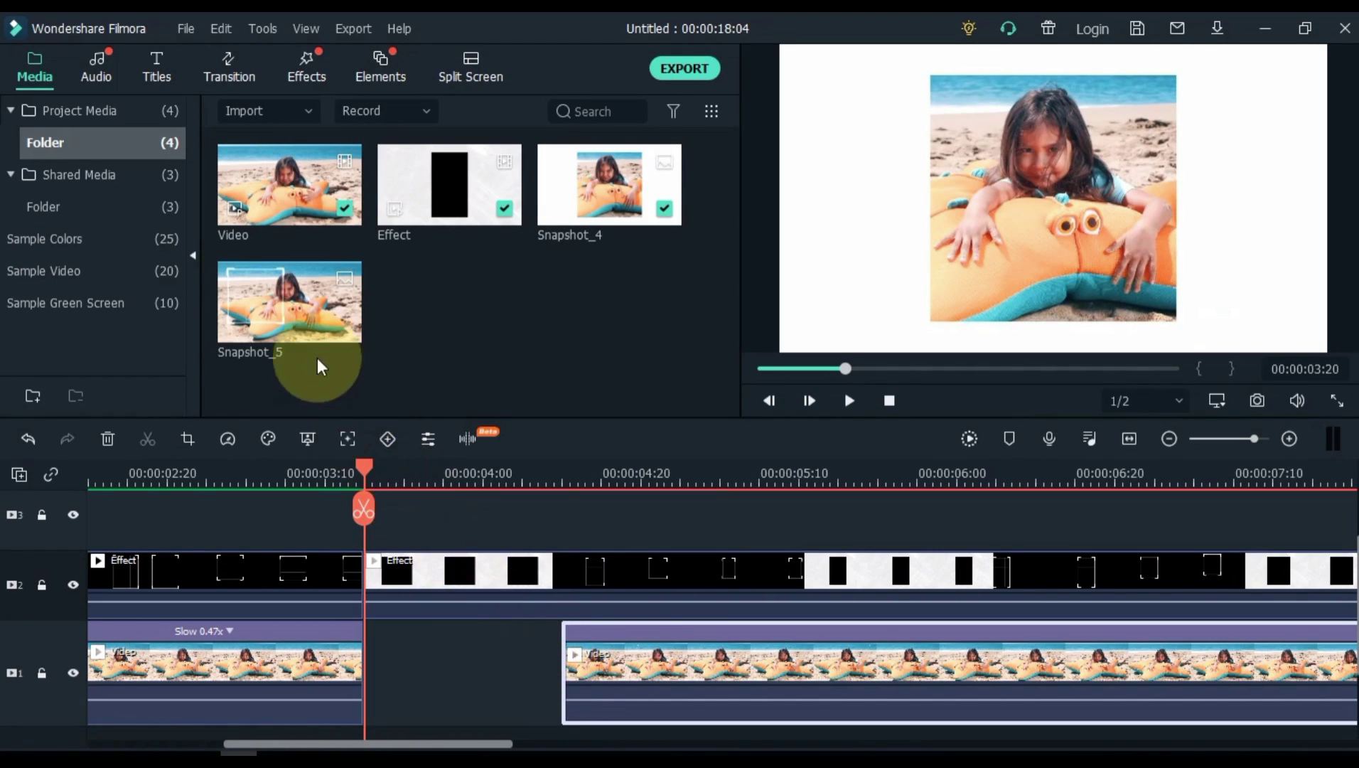
Step: Trim Snapshot_5 to end at 00:00:04:15 and move it into the gap on track 1
drag(277, 330, 372, 533)
click(561, 469)
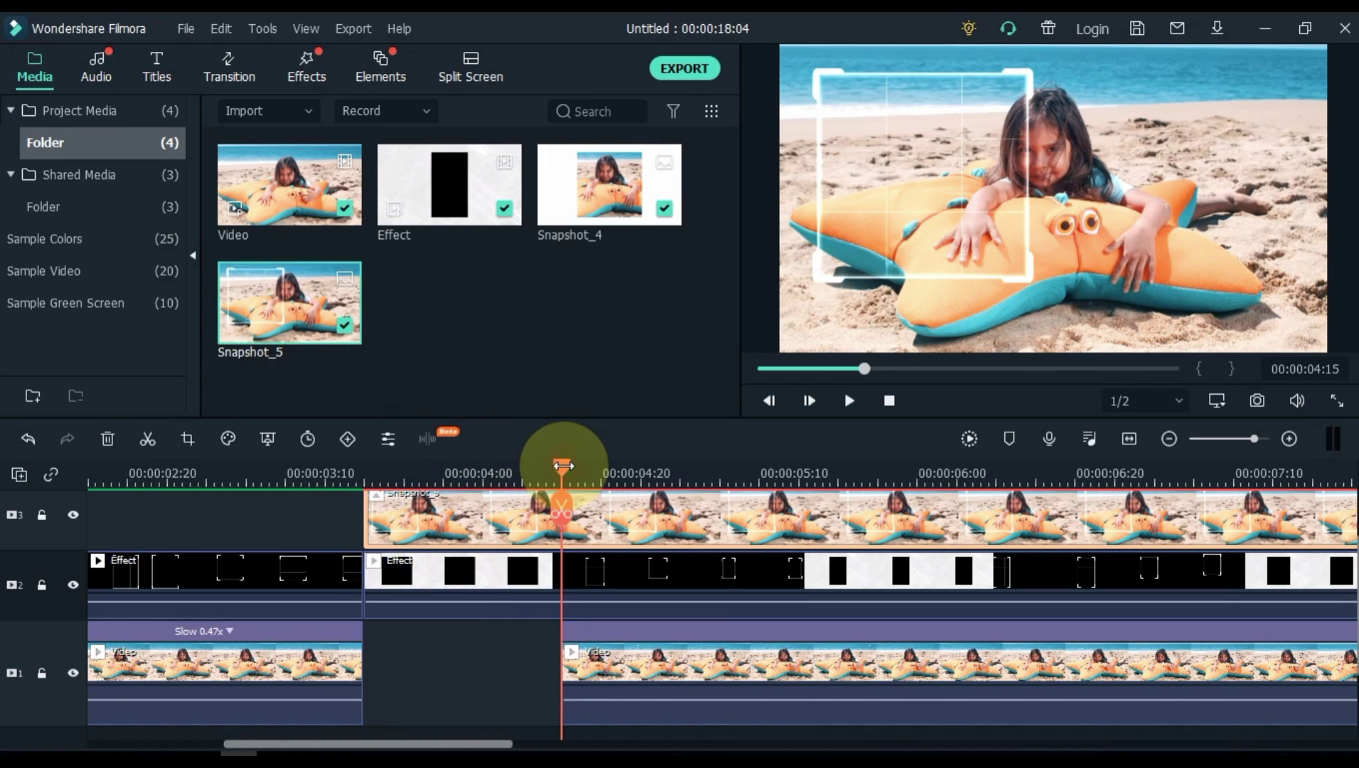
click(568, 526)
click(620, 522)
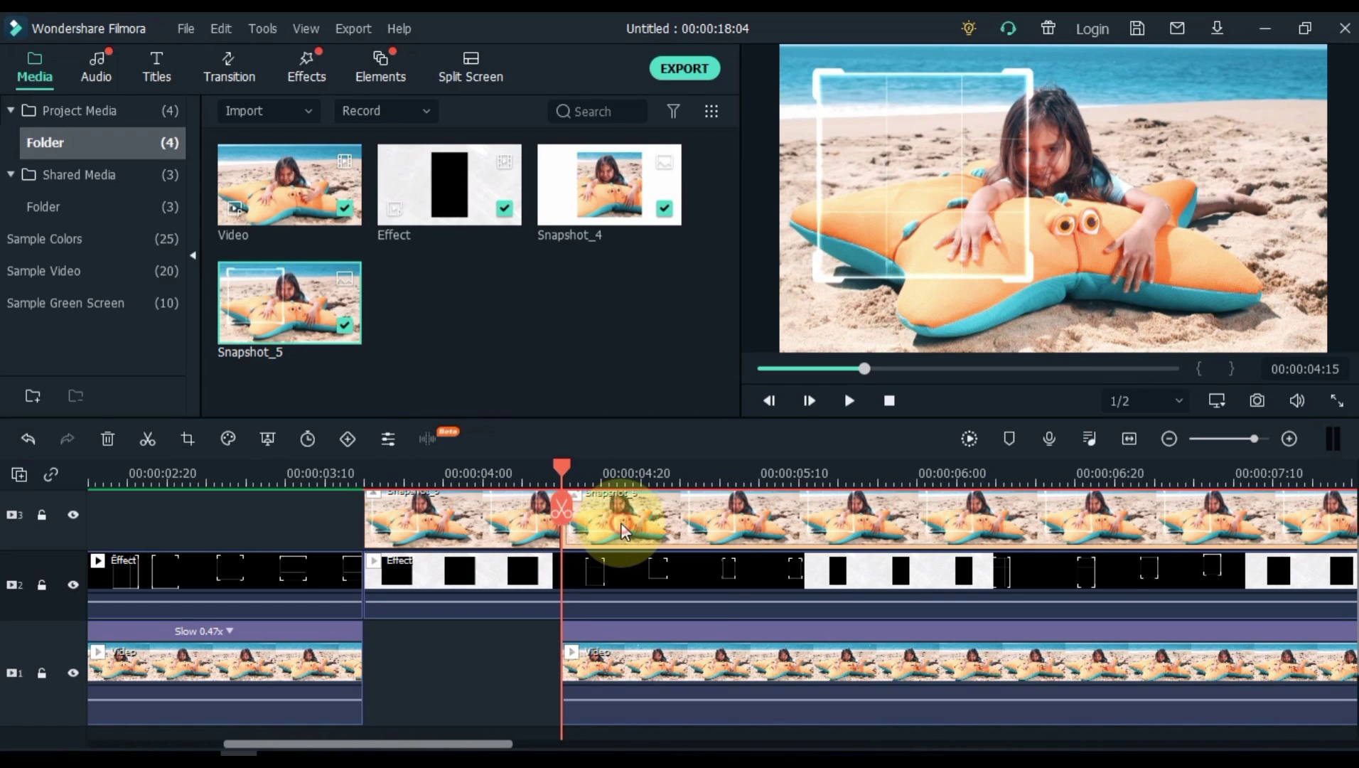
key(Delete)
drag(460, 533, 454, 651)
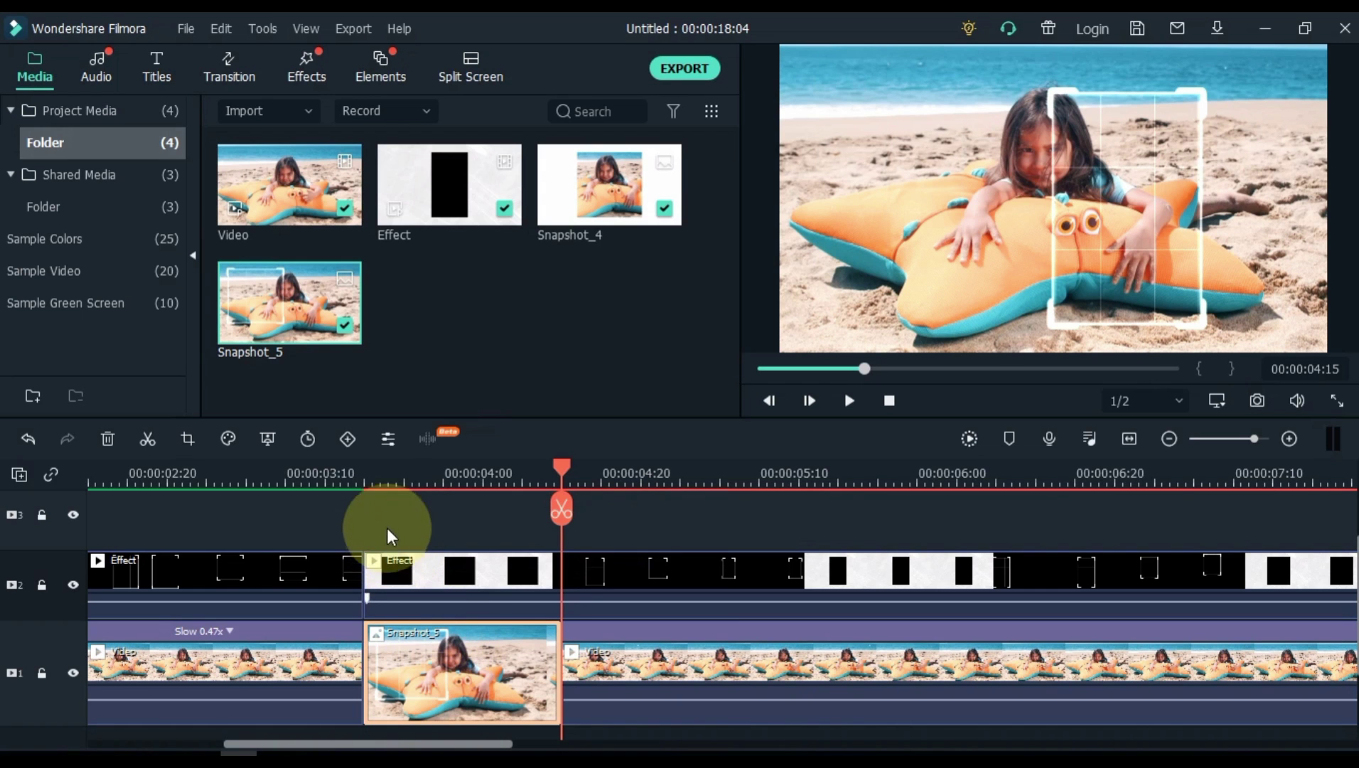
click(406, 471)
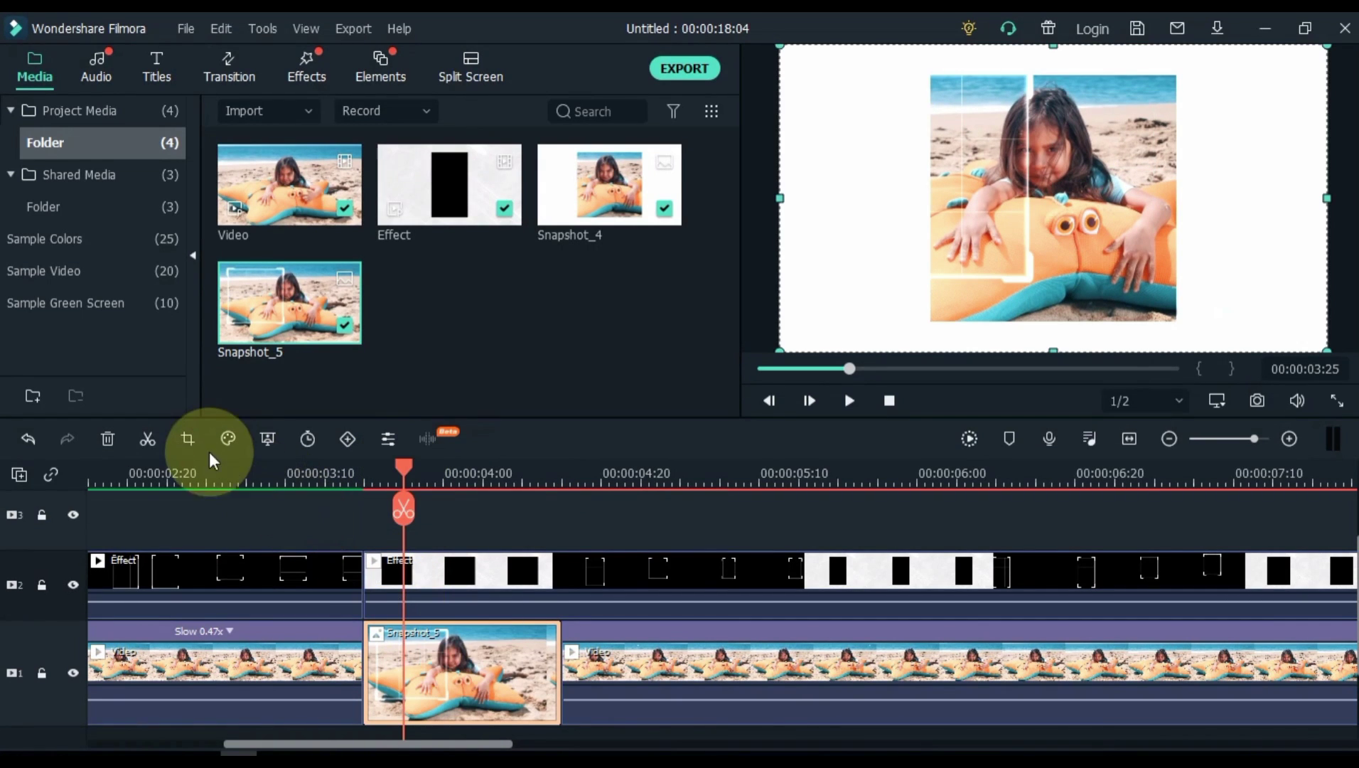
Step: Crop Snapshot_5 with a Custom ratio to a 724 x 684 area inside the camera-frame corners
click(189, 440)
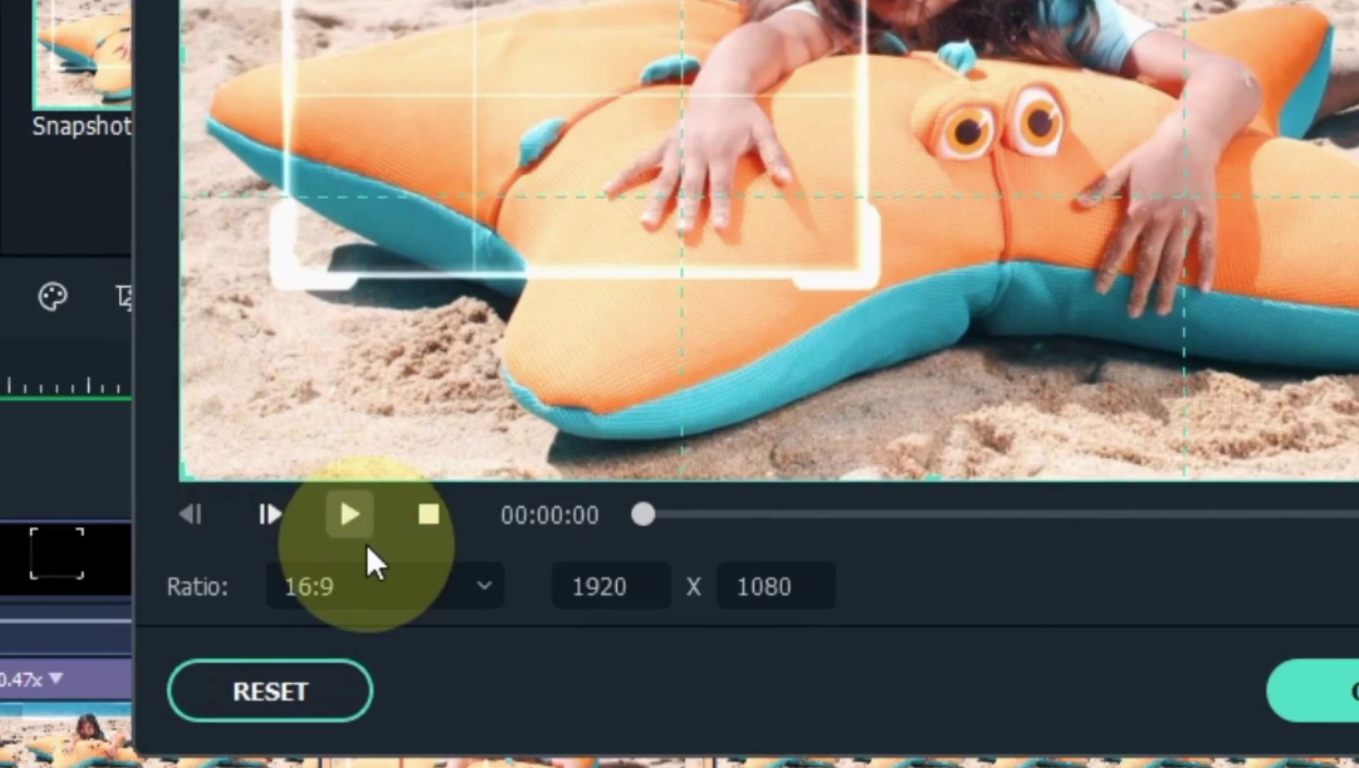
click(368, 593)
click(350, 540)
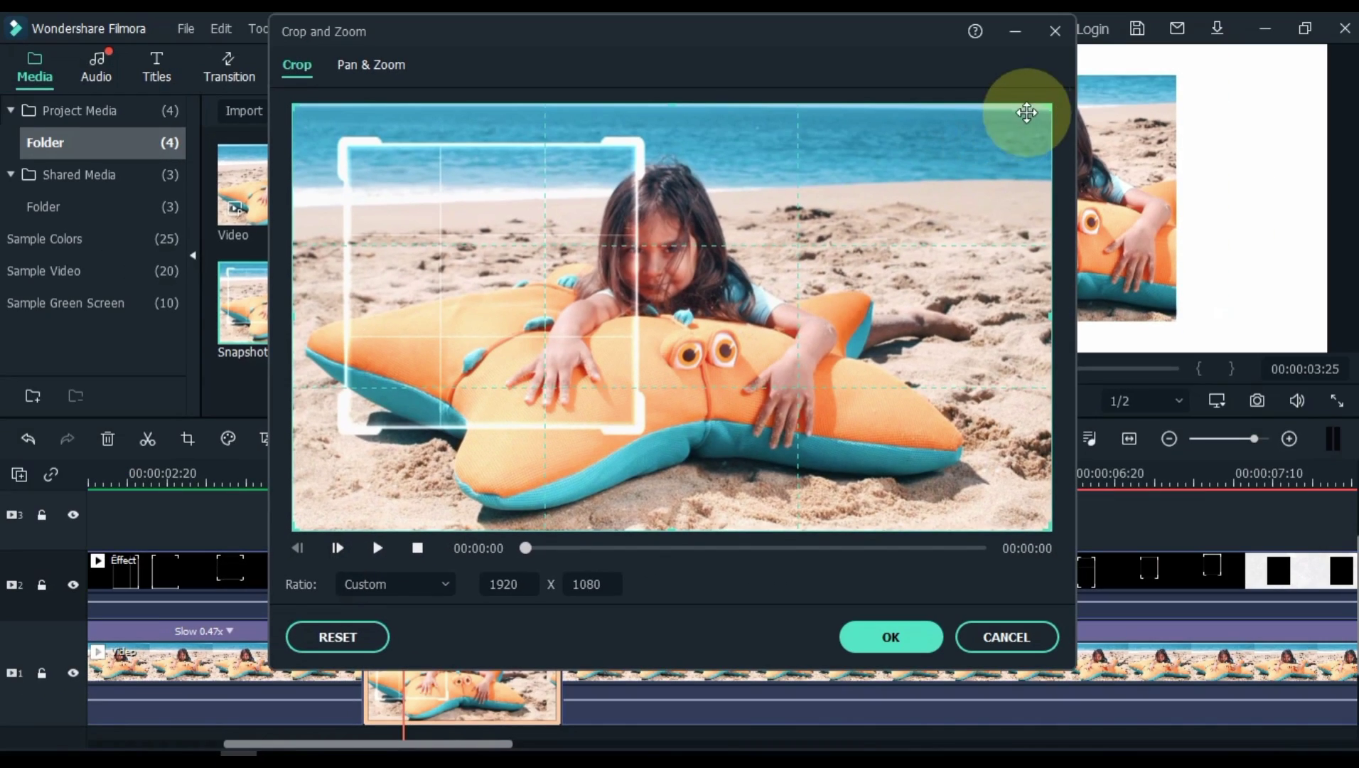
drag(1045, 109, 633, 150)
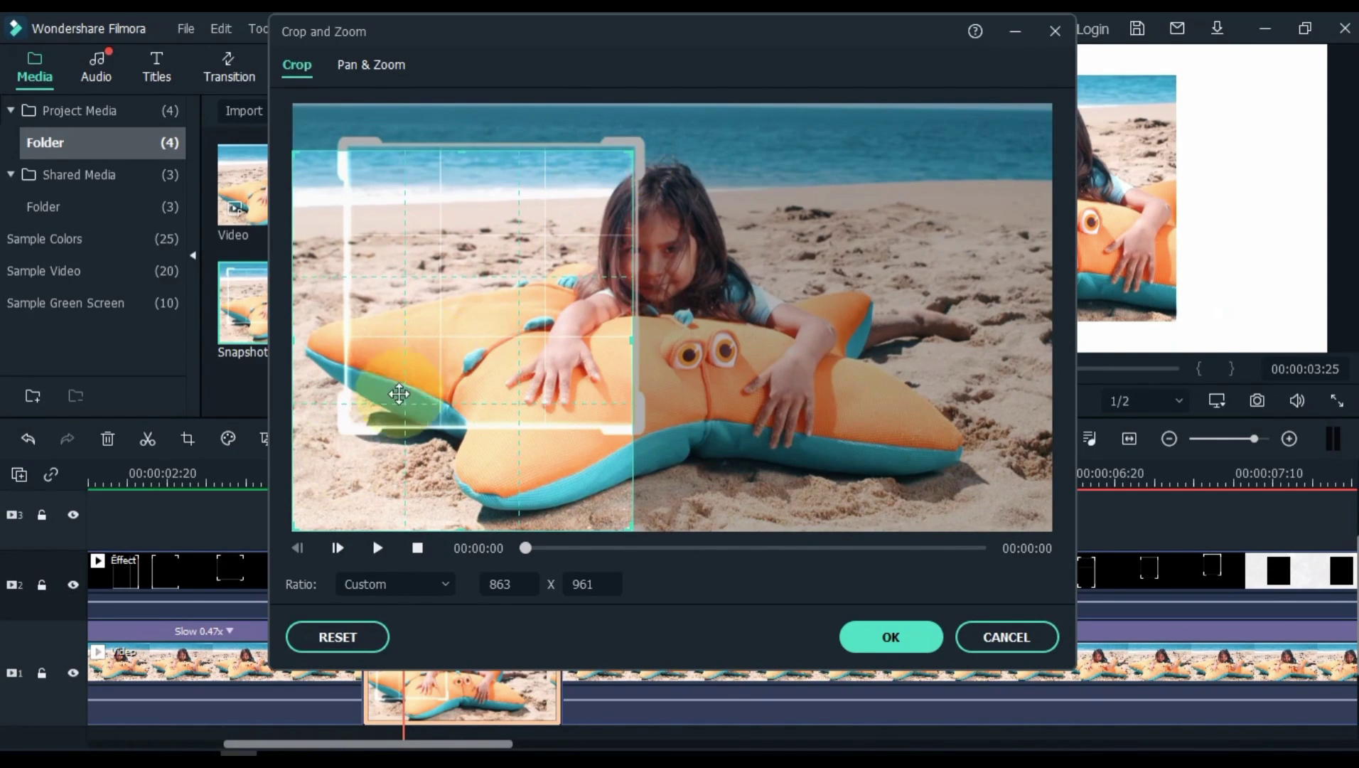
drag(294, 529, 346, 421)
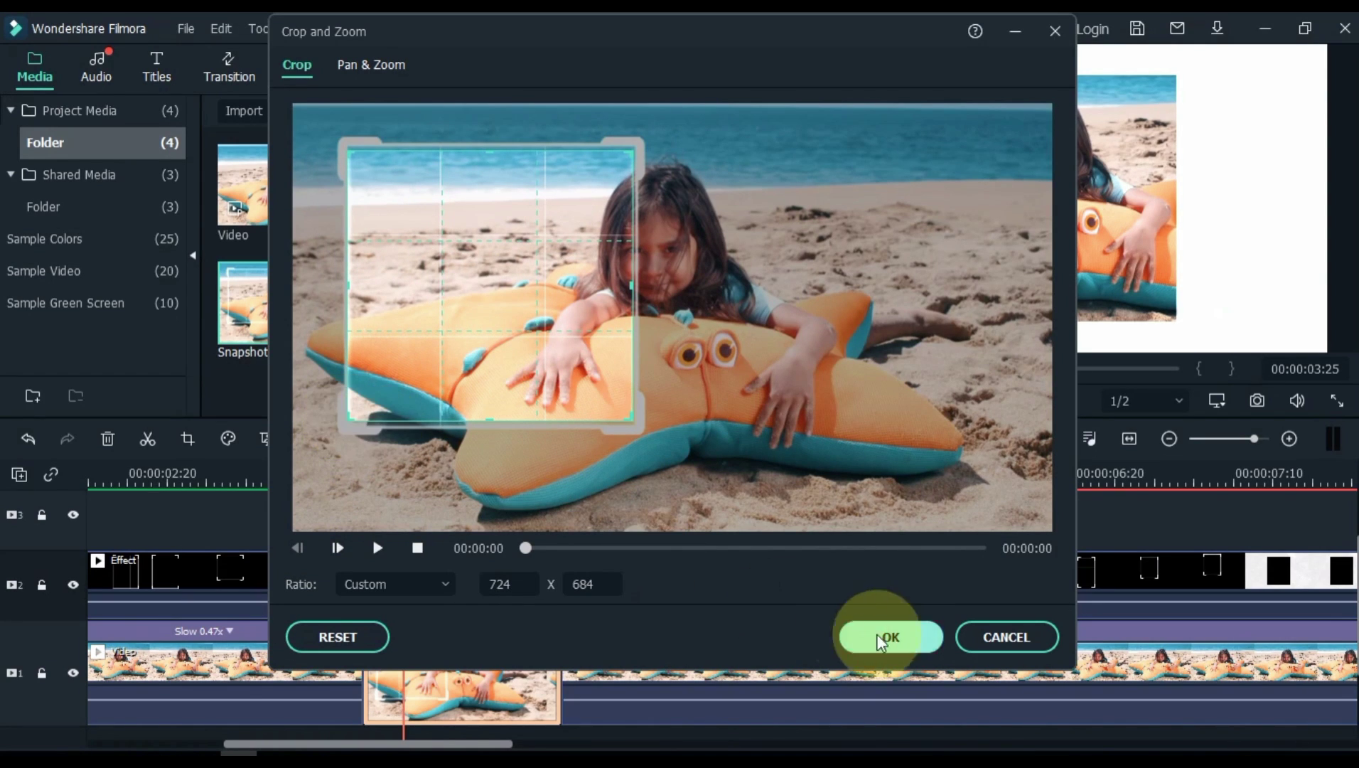
click(899, 639)
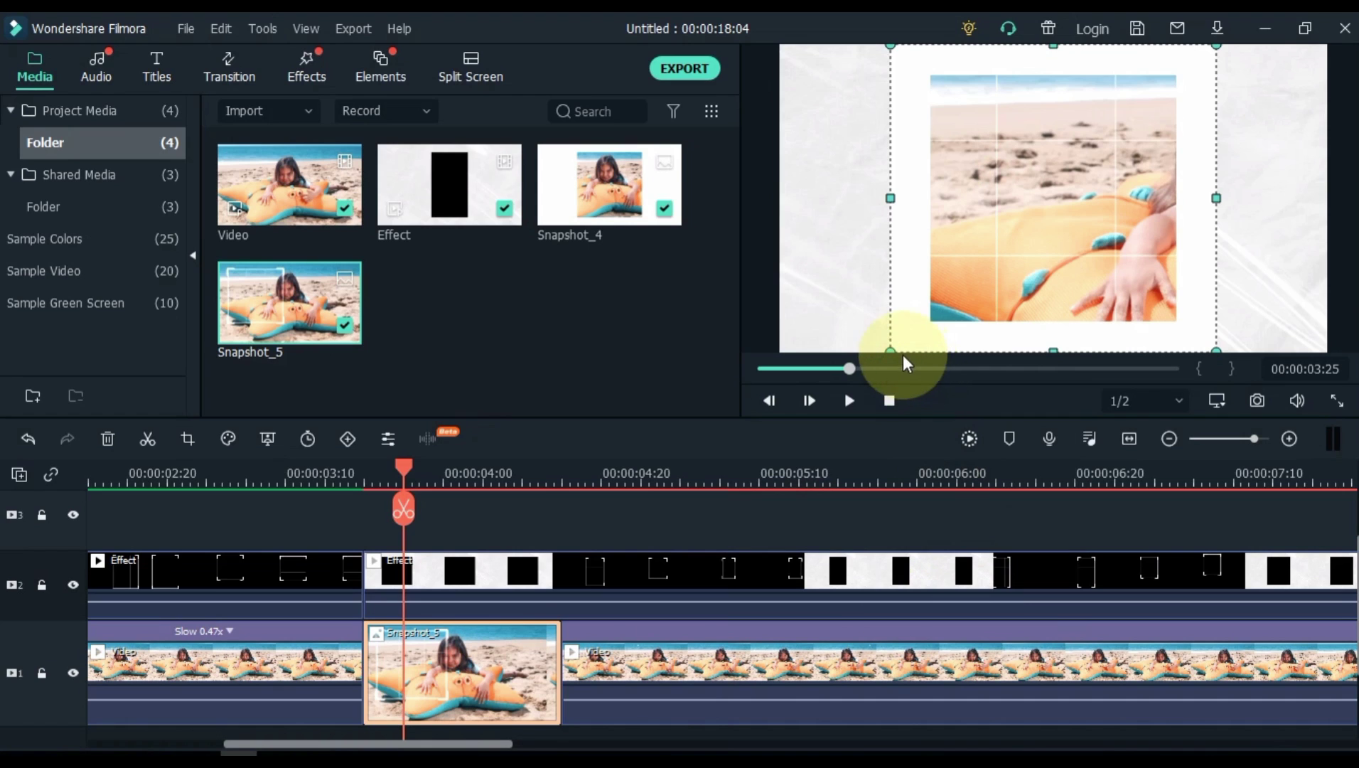
Step: Resize the cropped Snapshot_5 picture to fit inside the white photo frame, and fit the timeline view
drag(890, 347, 920, 323)
drag(1217, 46, 1163, 77)
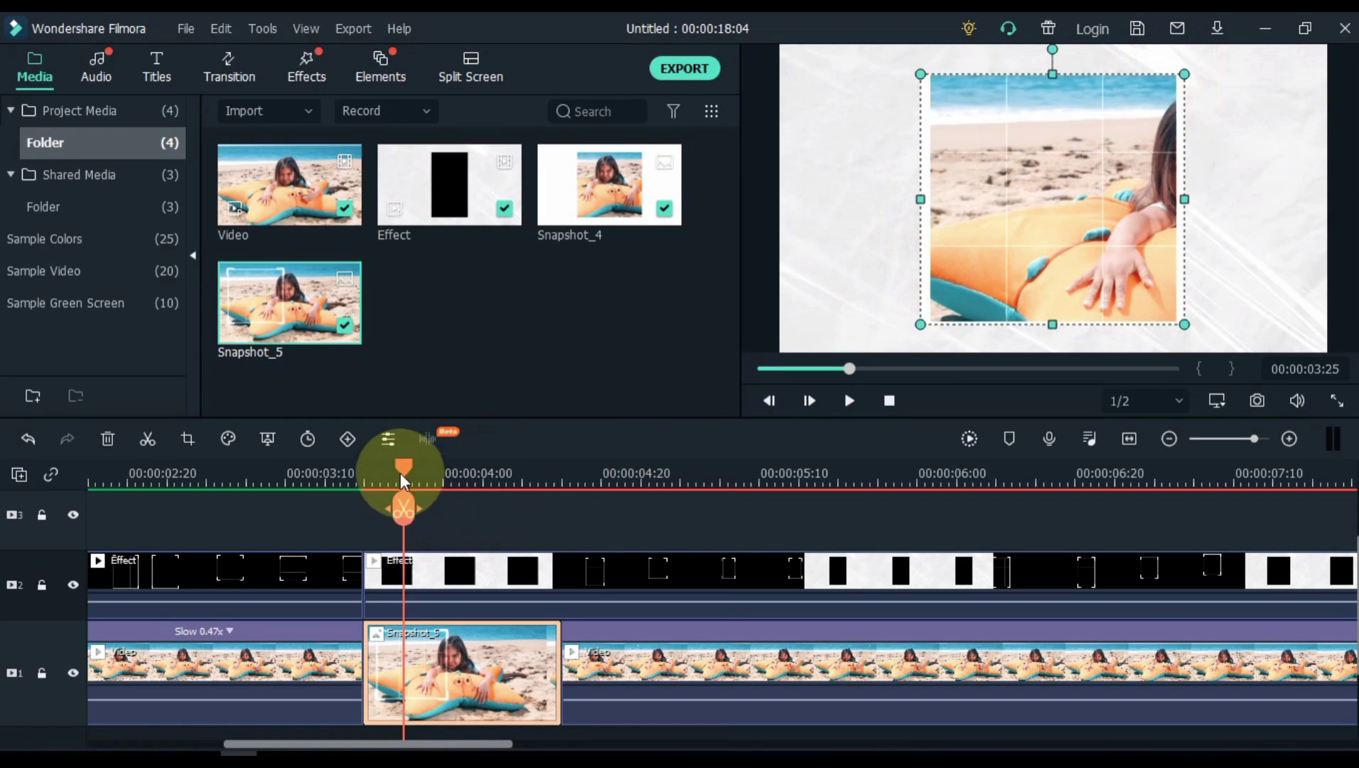
drag(402, 473, 9, 576)
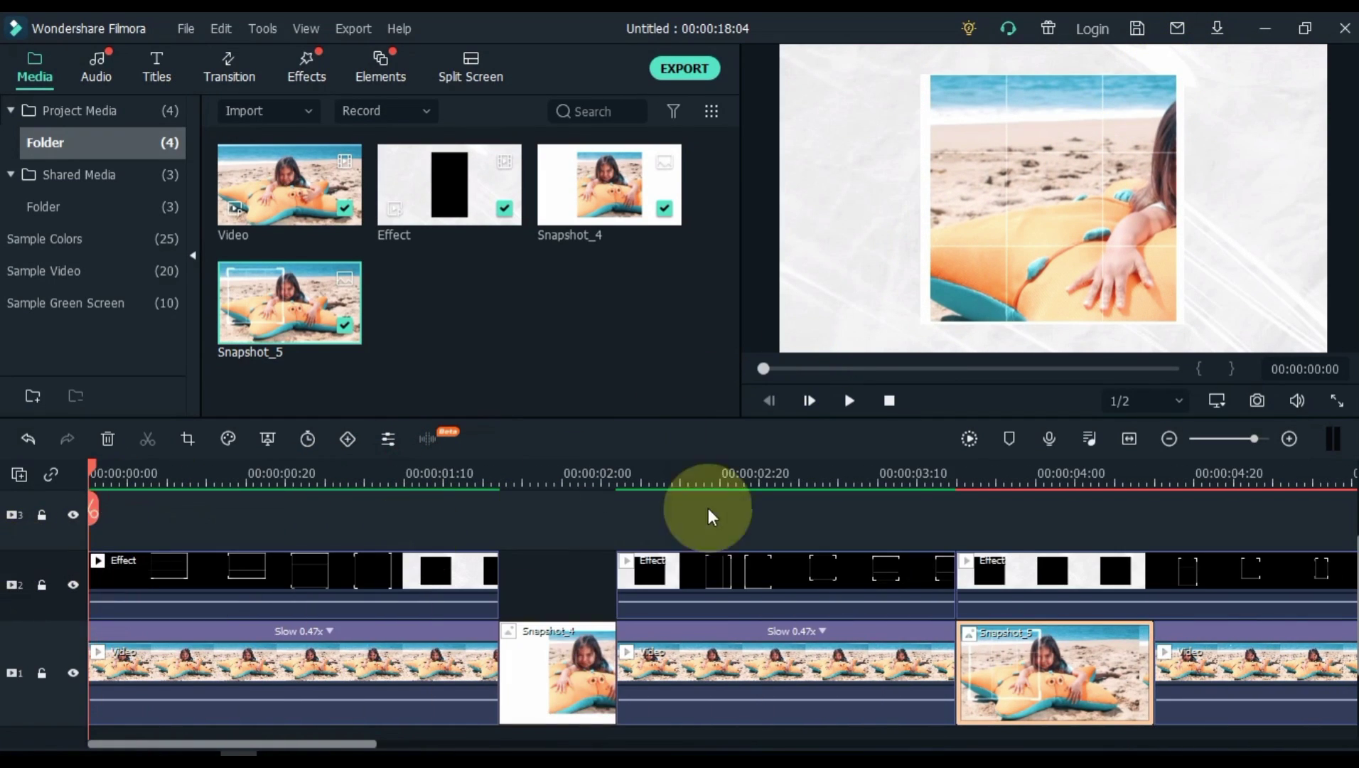
click(1129, 438)
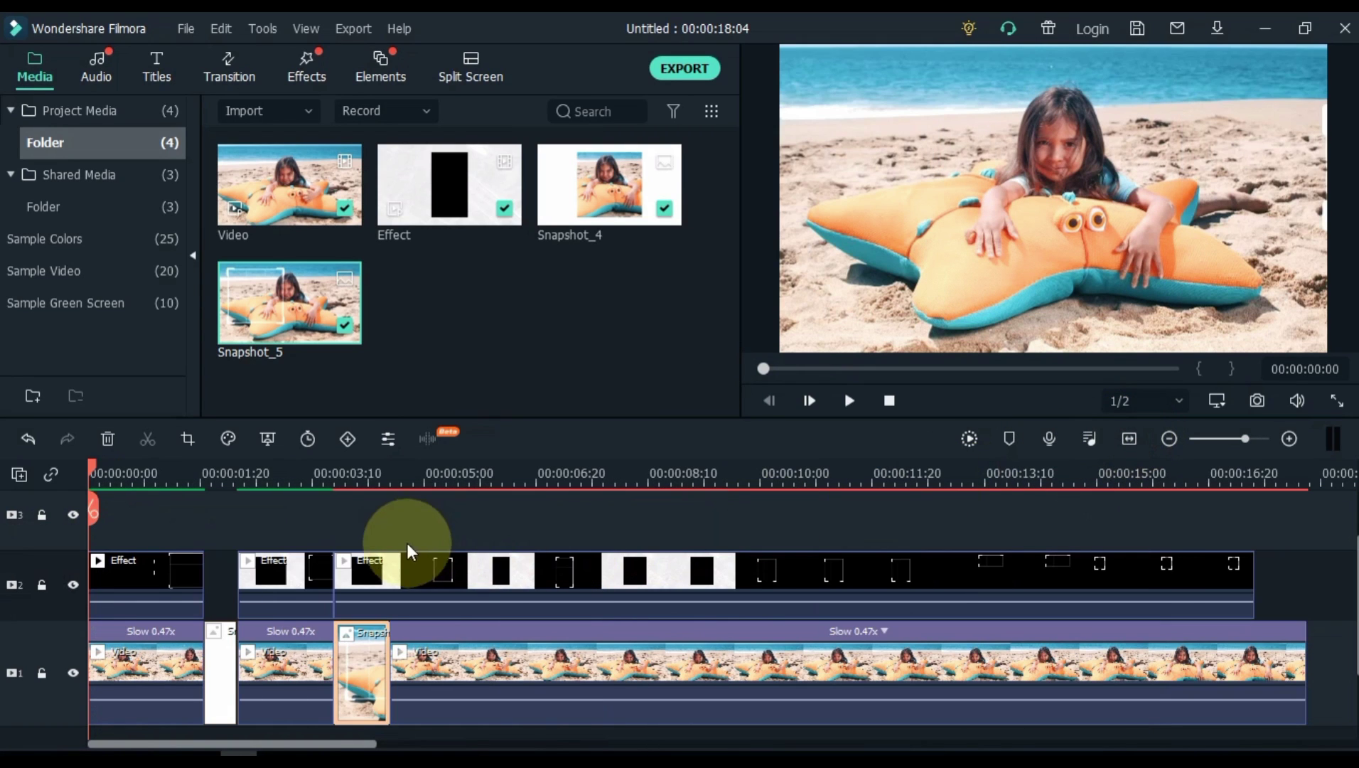
Step: Play the project from the start and review the frames around the snapshot at 00:00:03:20
click(361, 527)
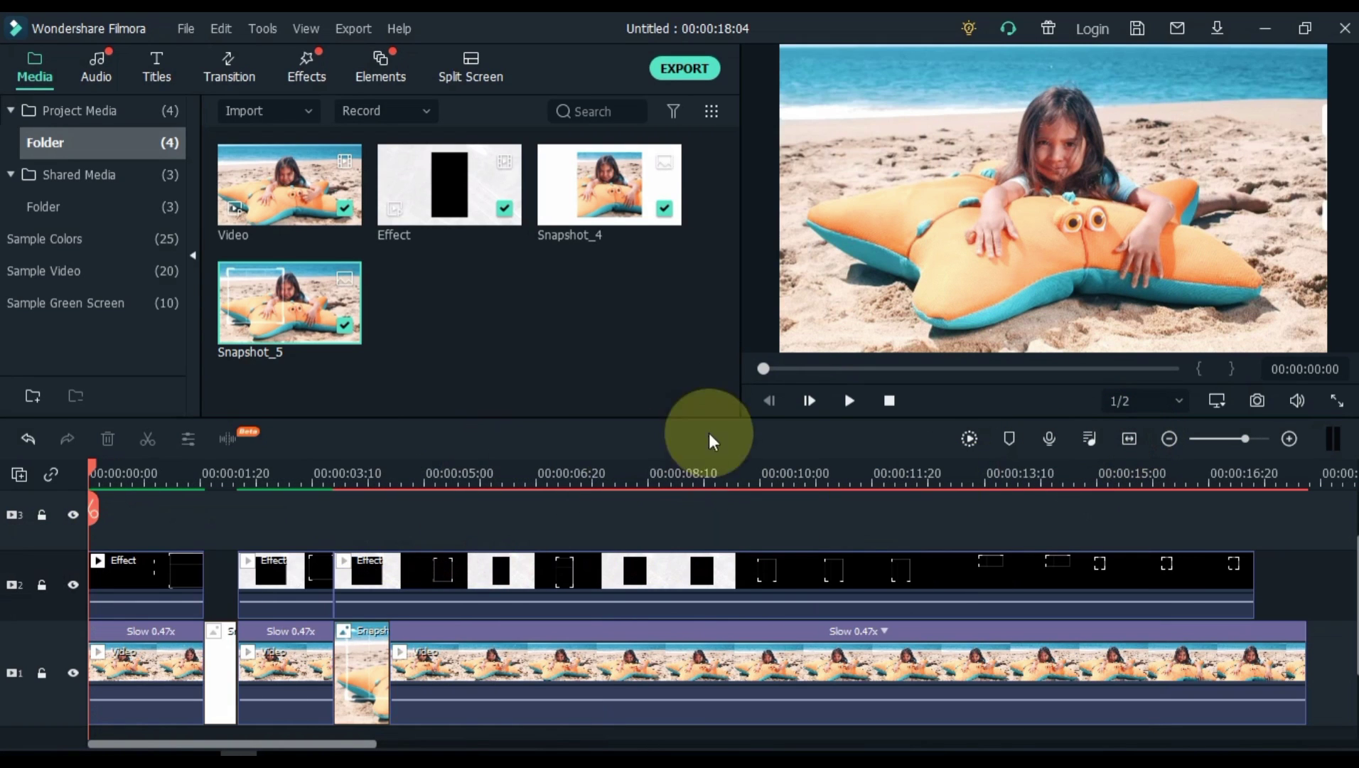
click(845, 401)
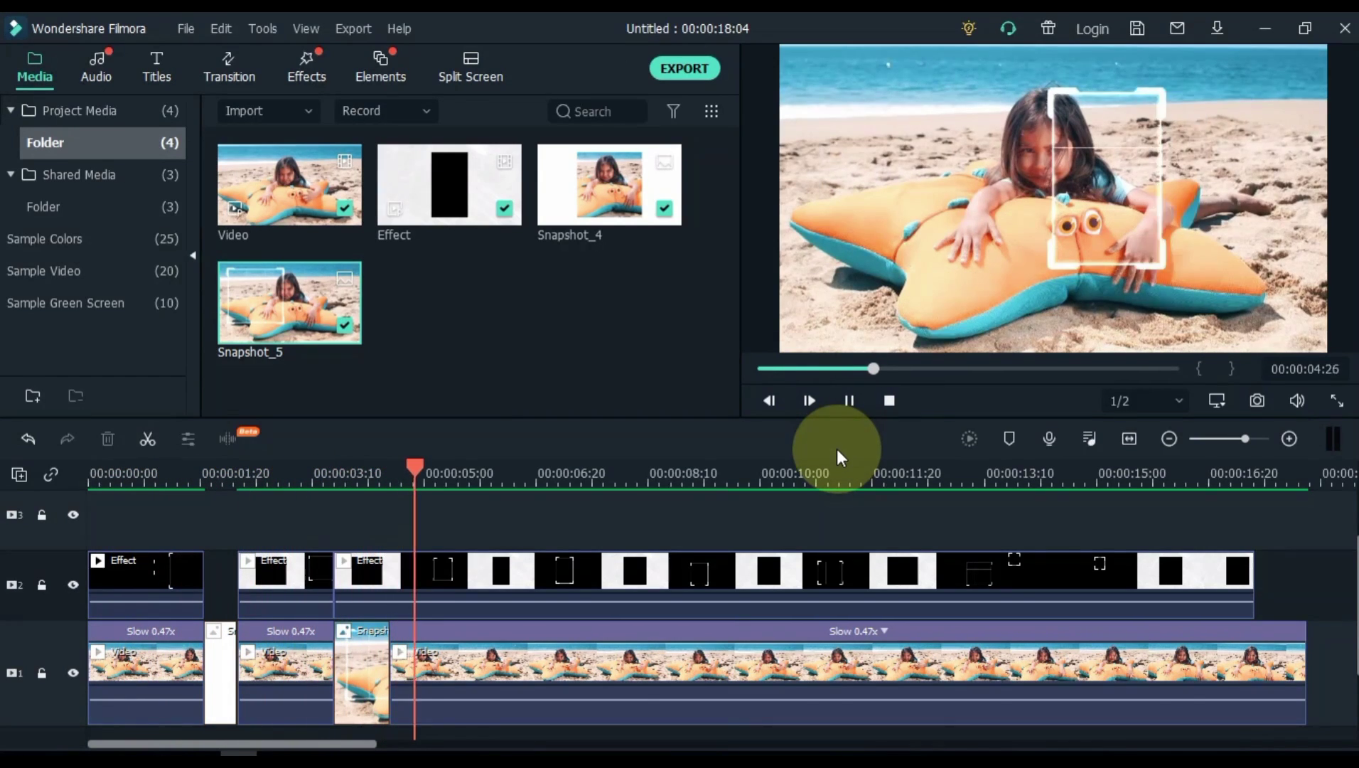
key(space)
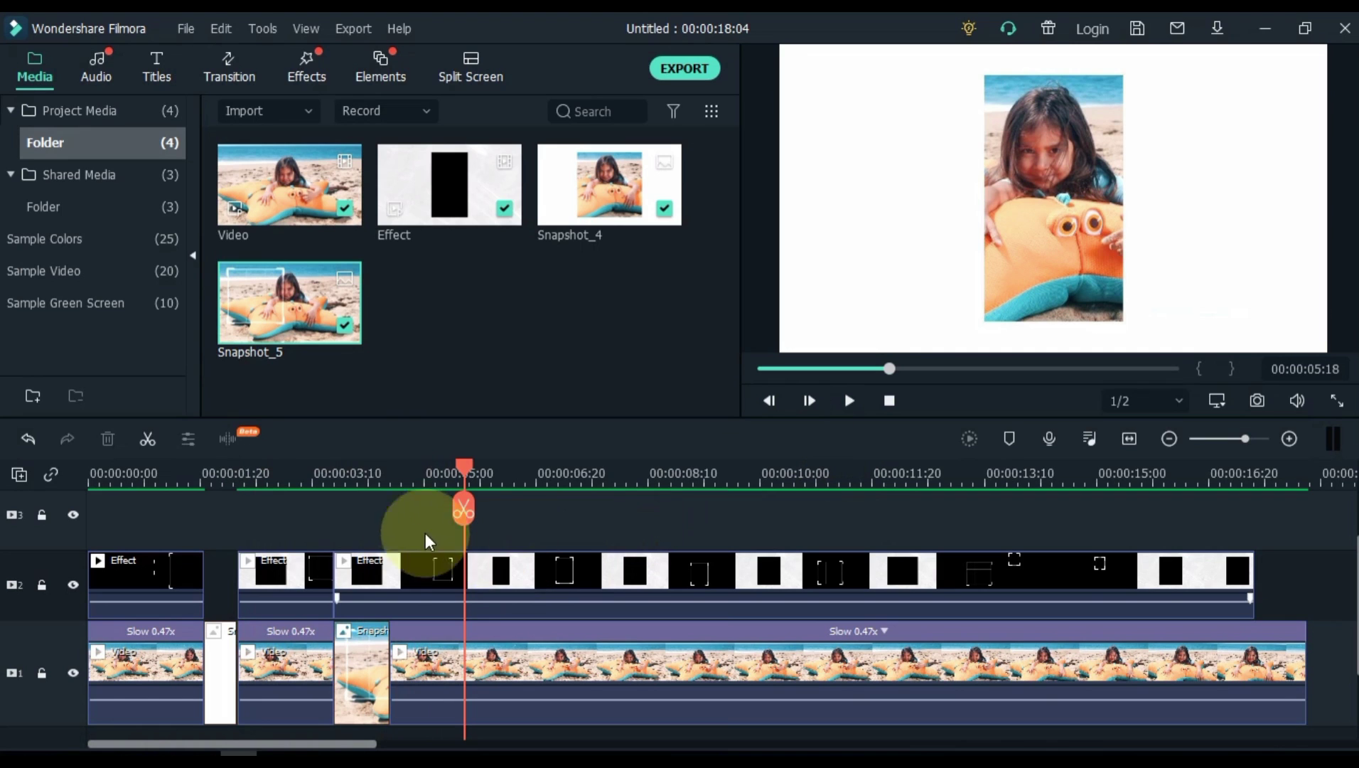
click(339, 474)
scroll(744, 516, up, 2)
drag(335, 471, 649, 494)
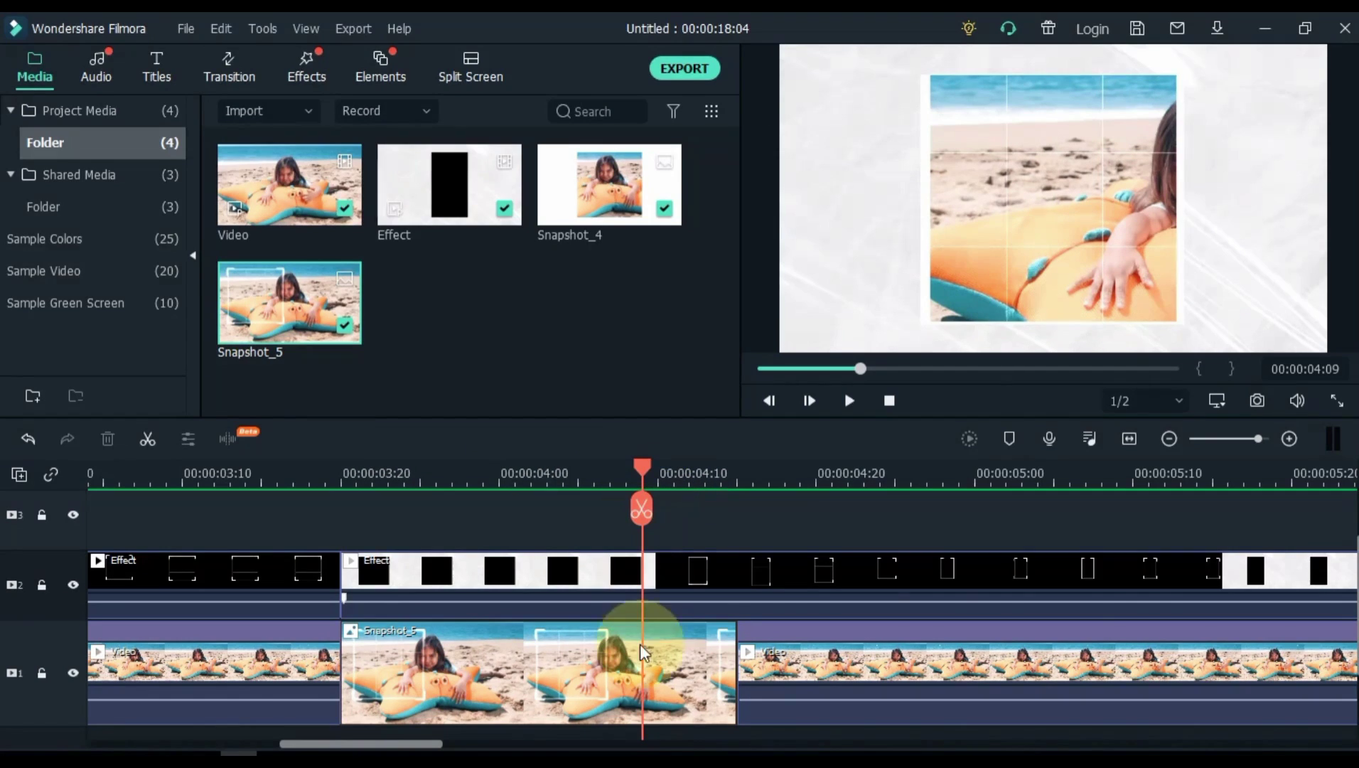